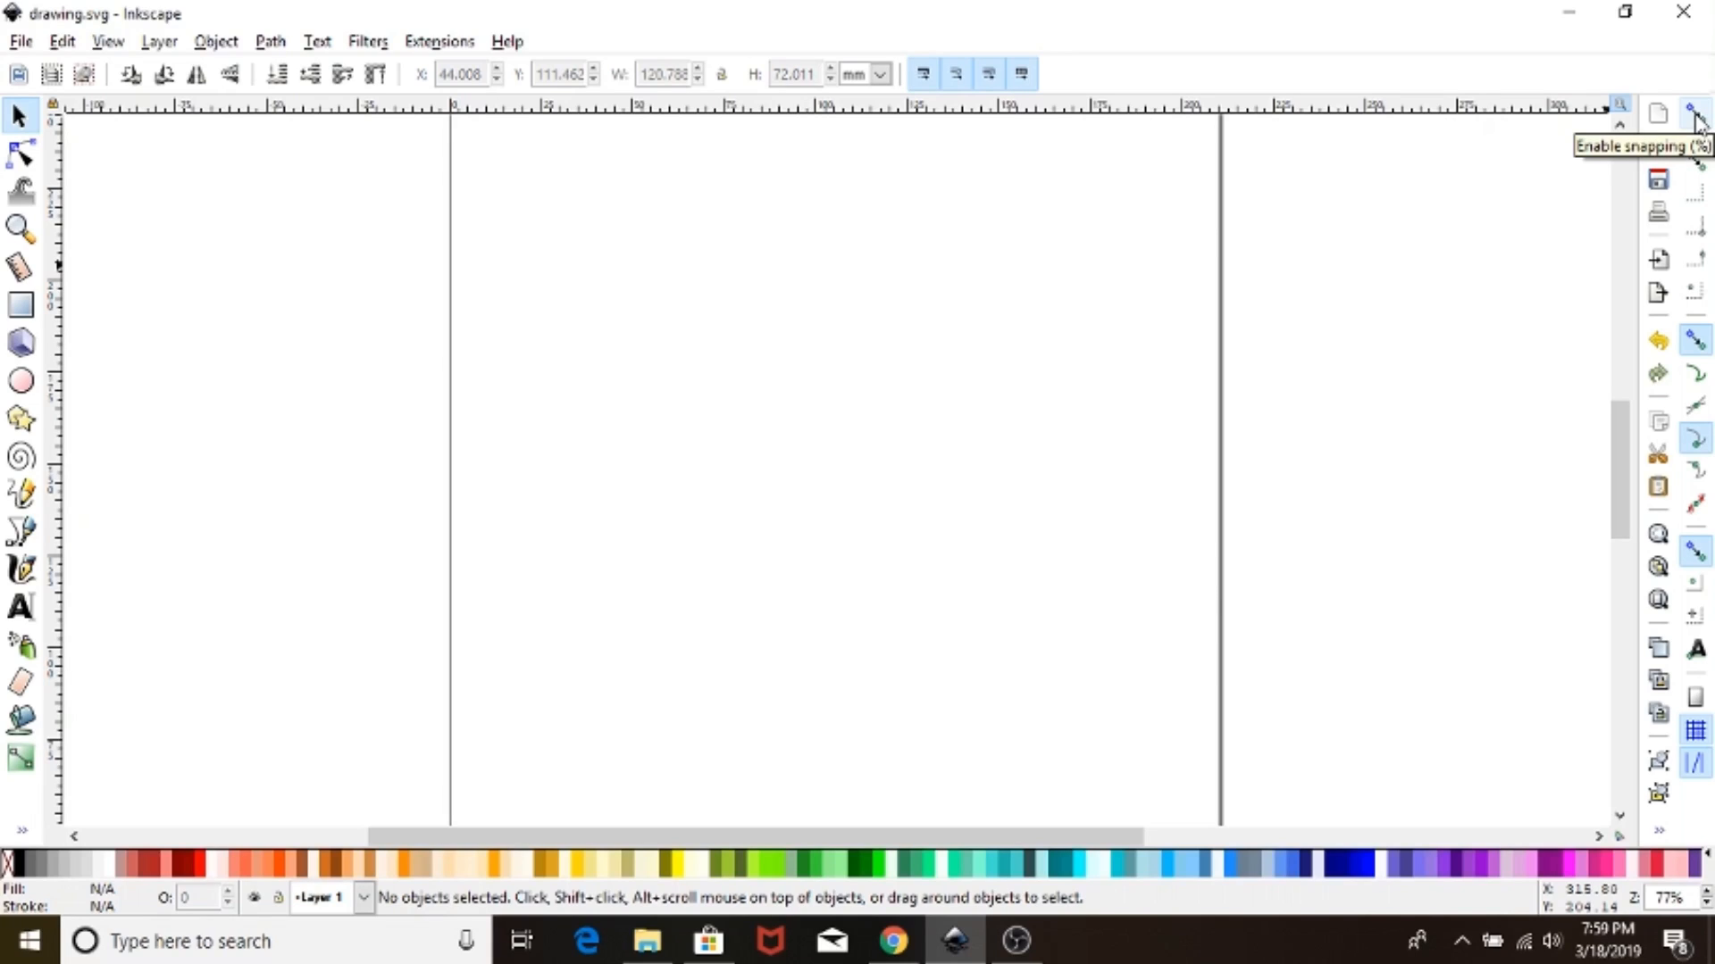
- Turn off snapping and show the Objects list
left_click(1697, 114)
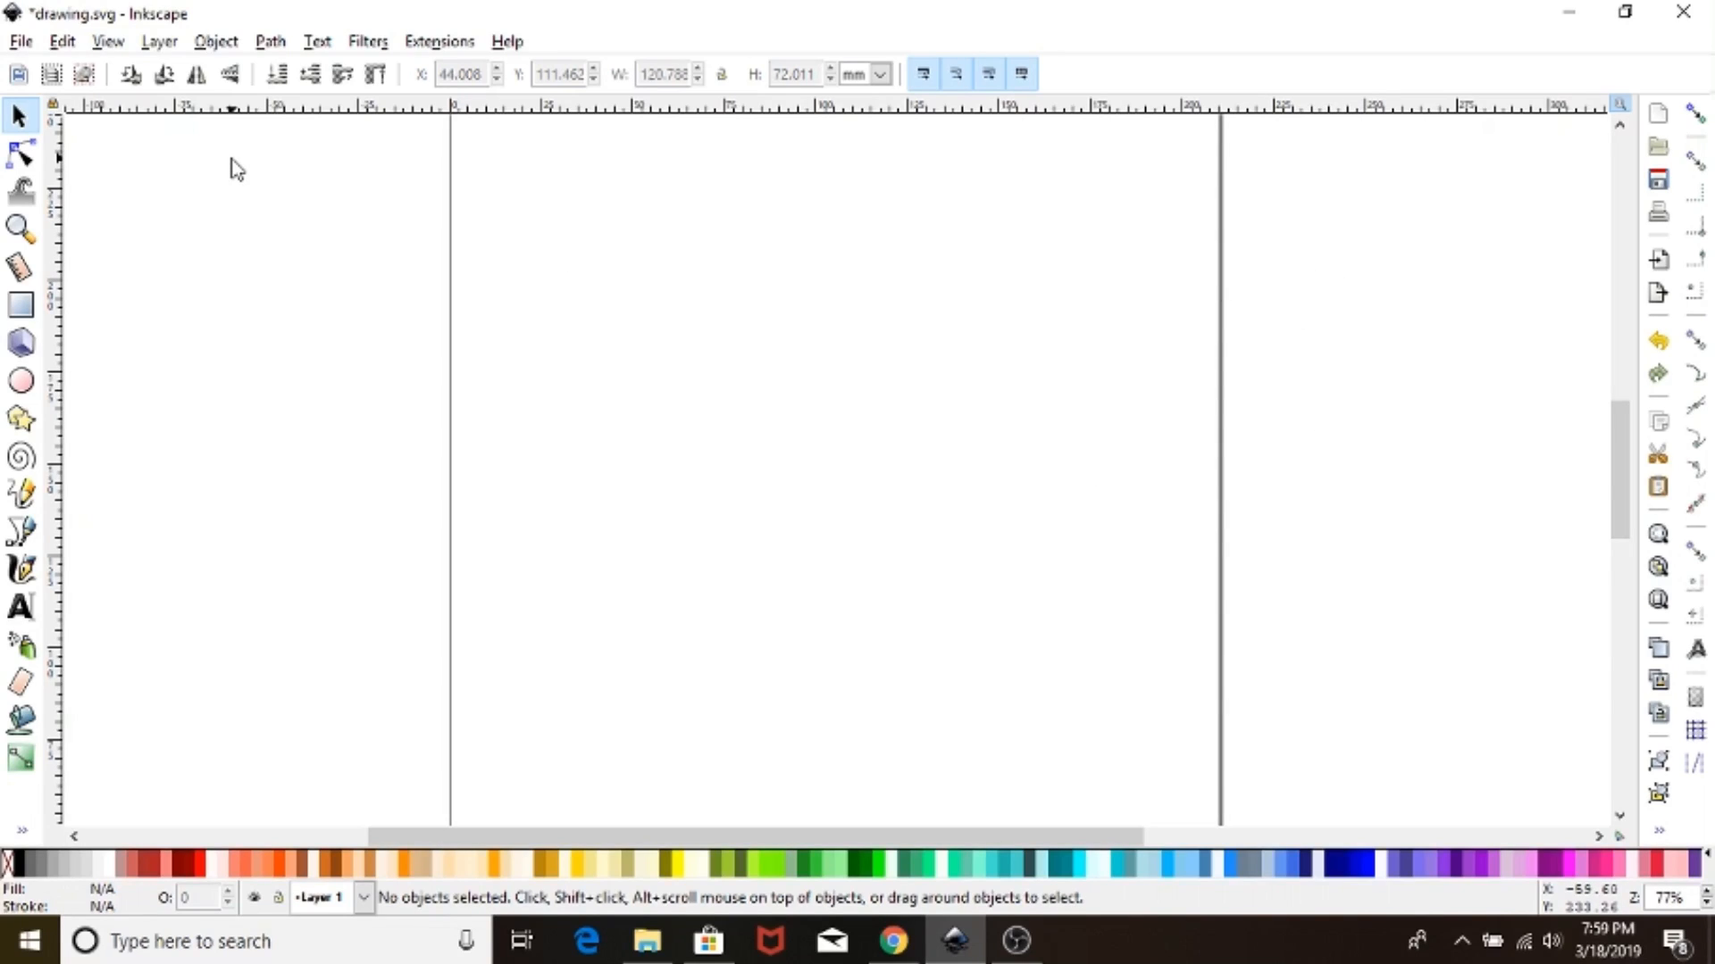
left_click(227, 43)
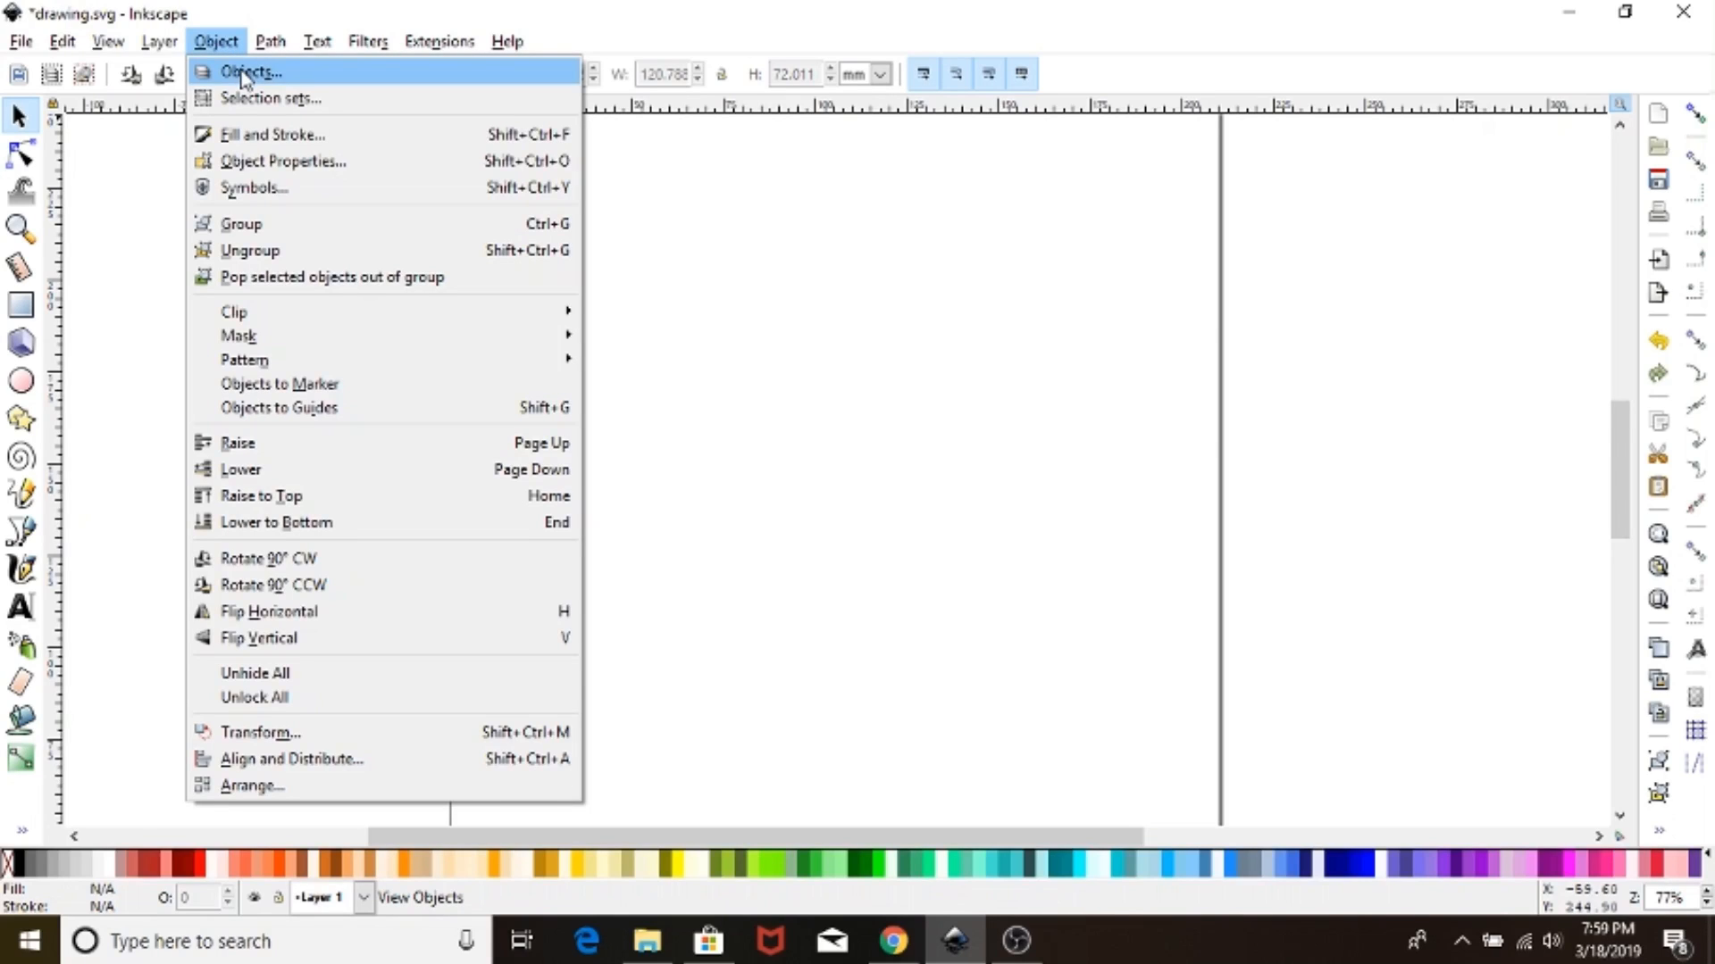
left_click(243, 72)
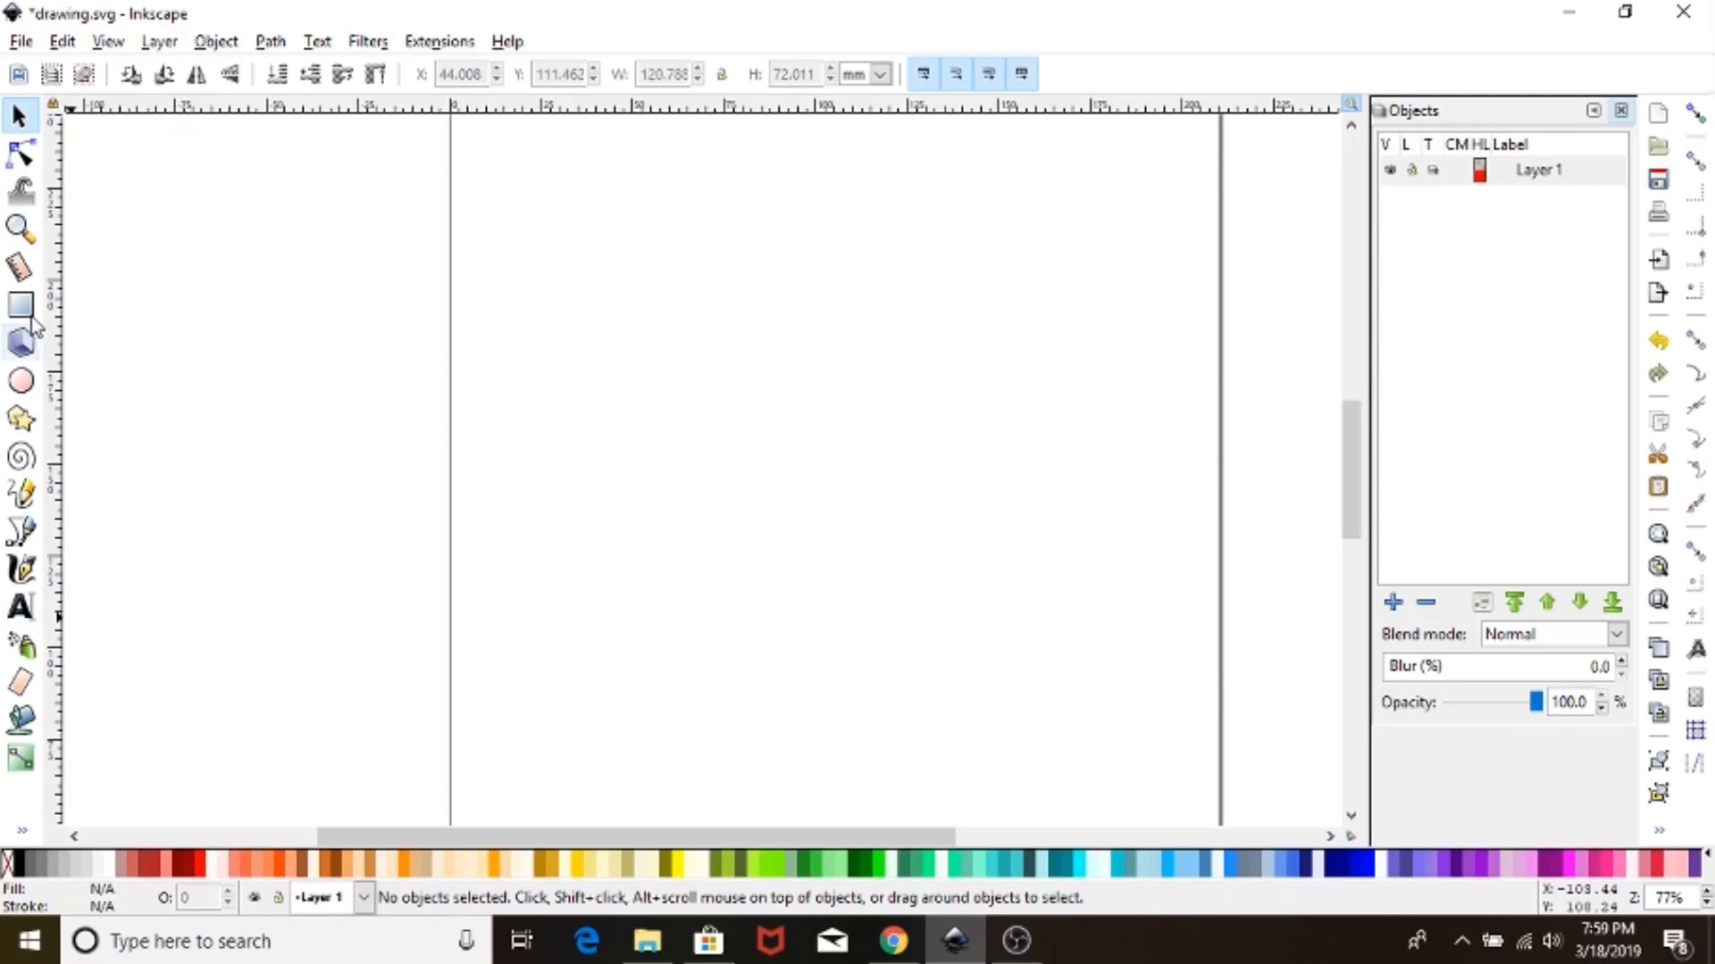
- Add the text "Toodles" on the page and set its font size to 144
left_click(12, 618)
left_click(557, 464)
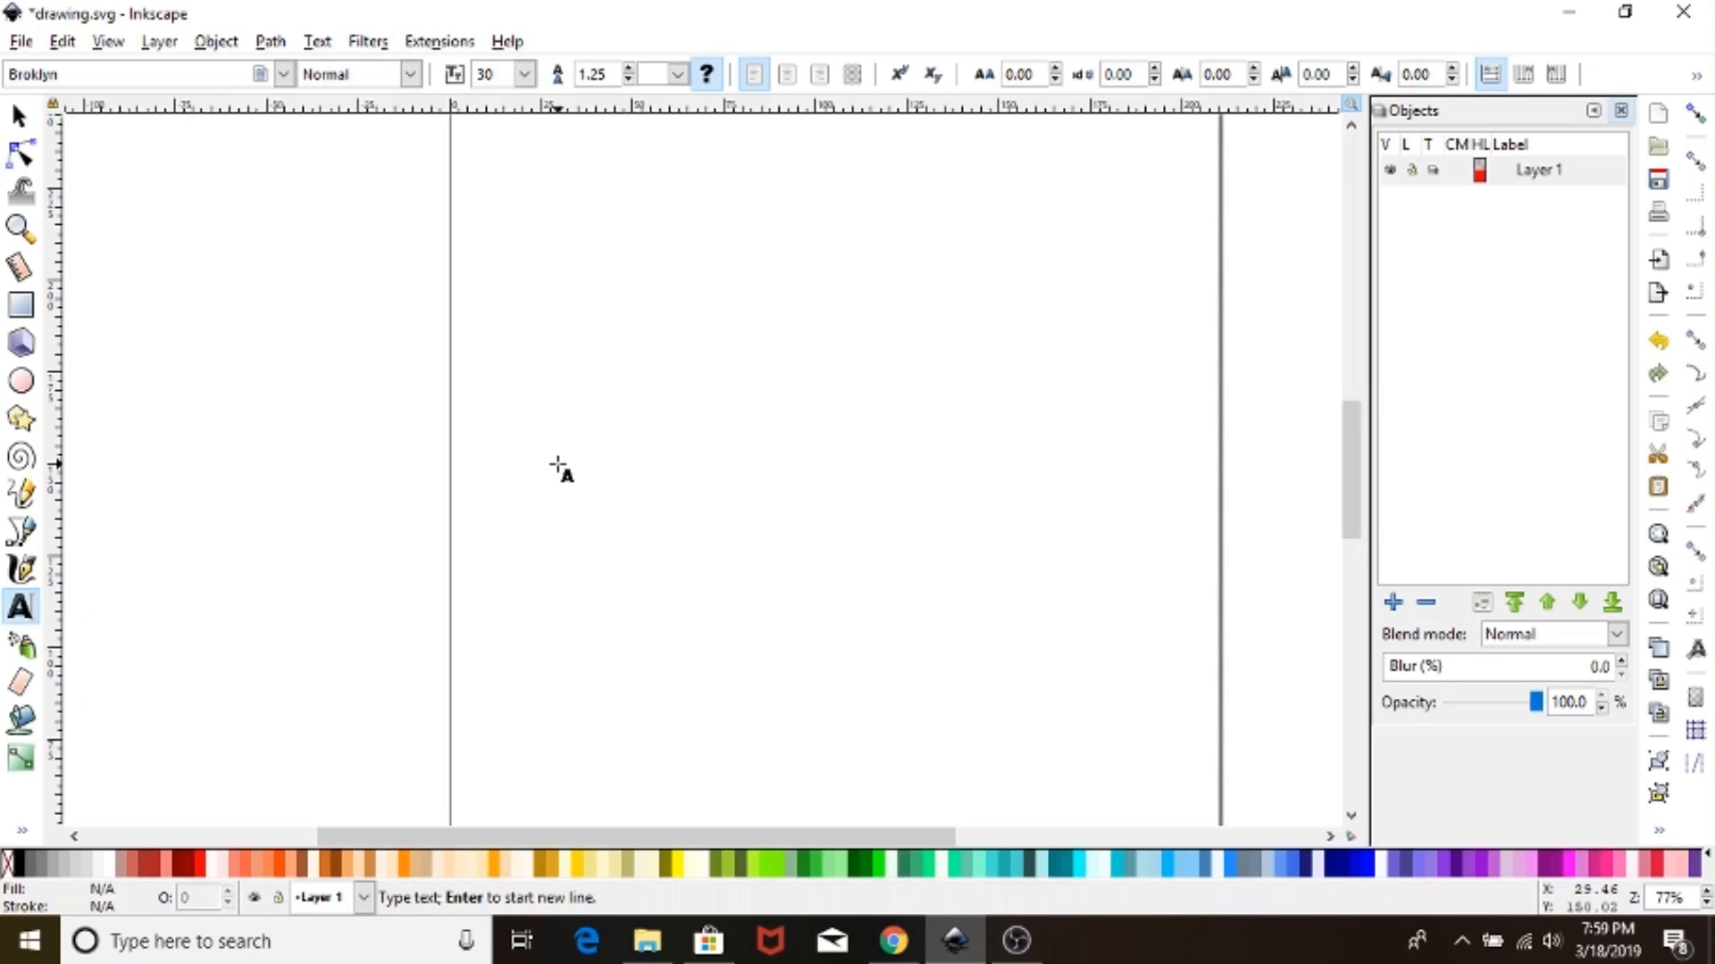
type("FOODIES")
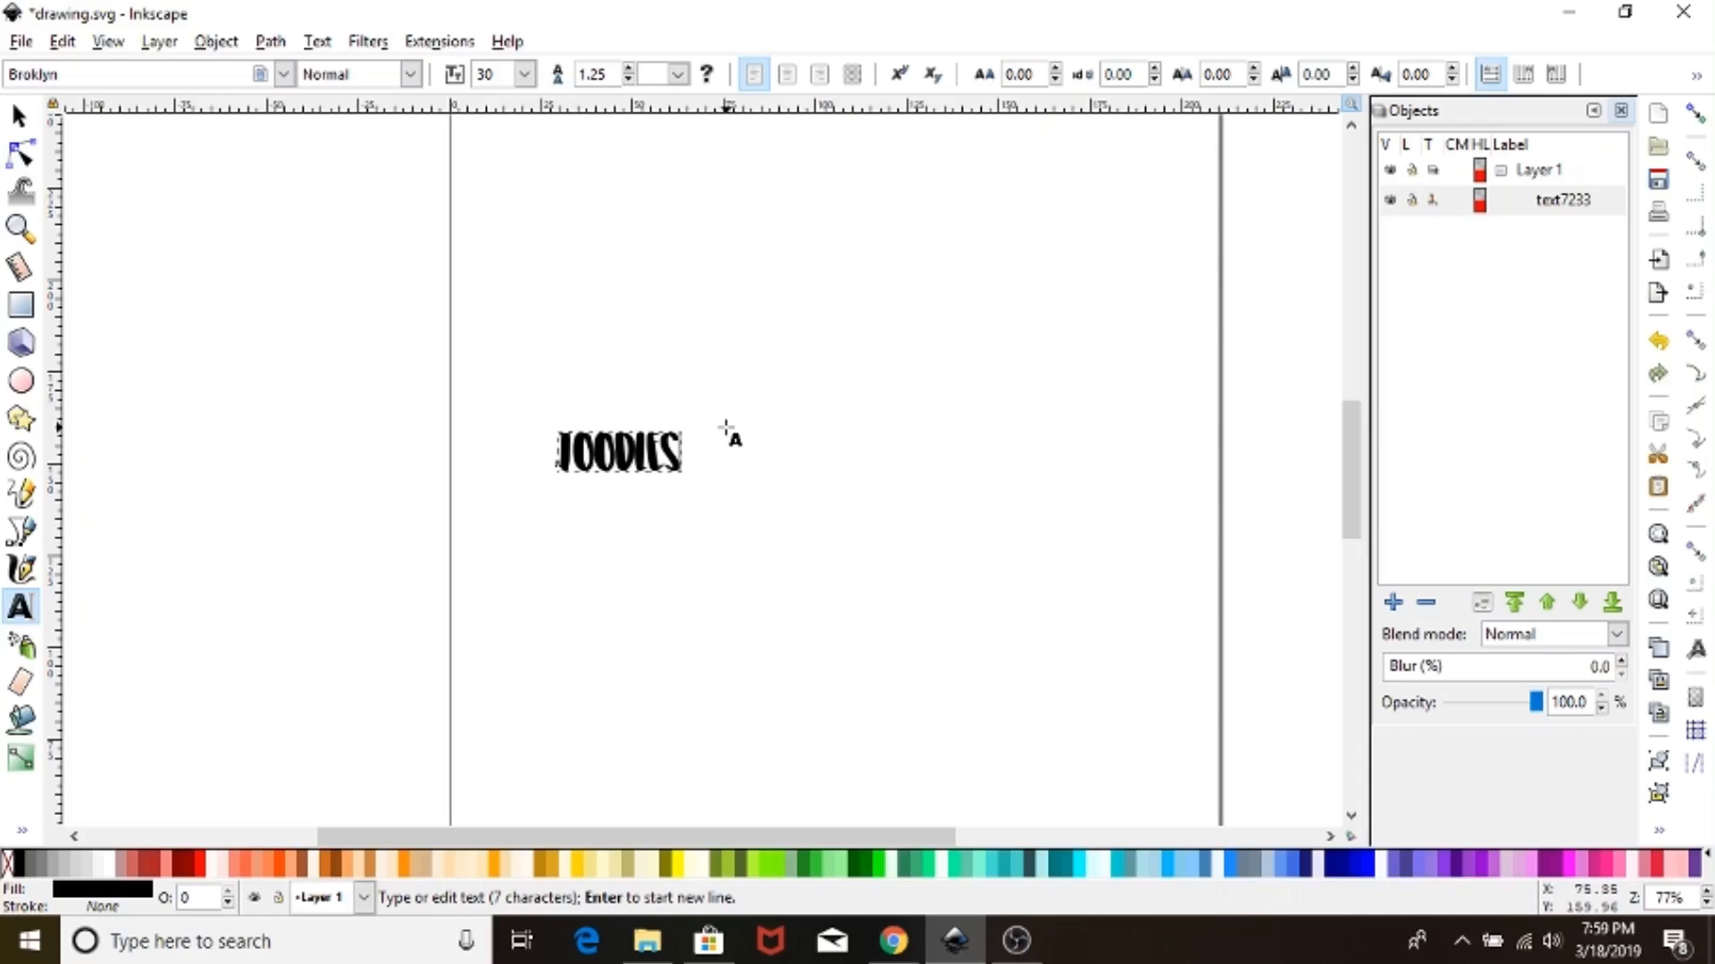
left_click(524, 74)
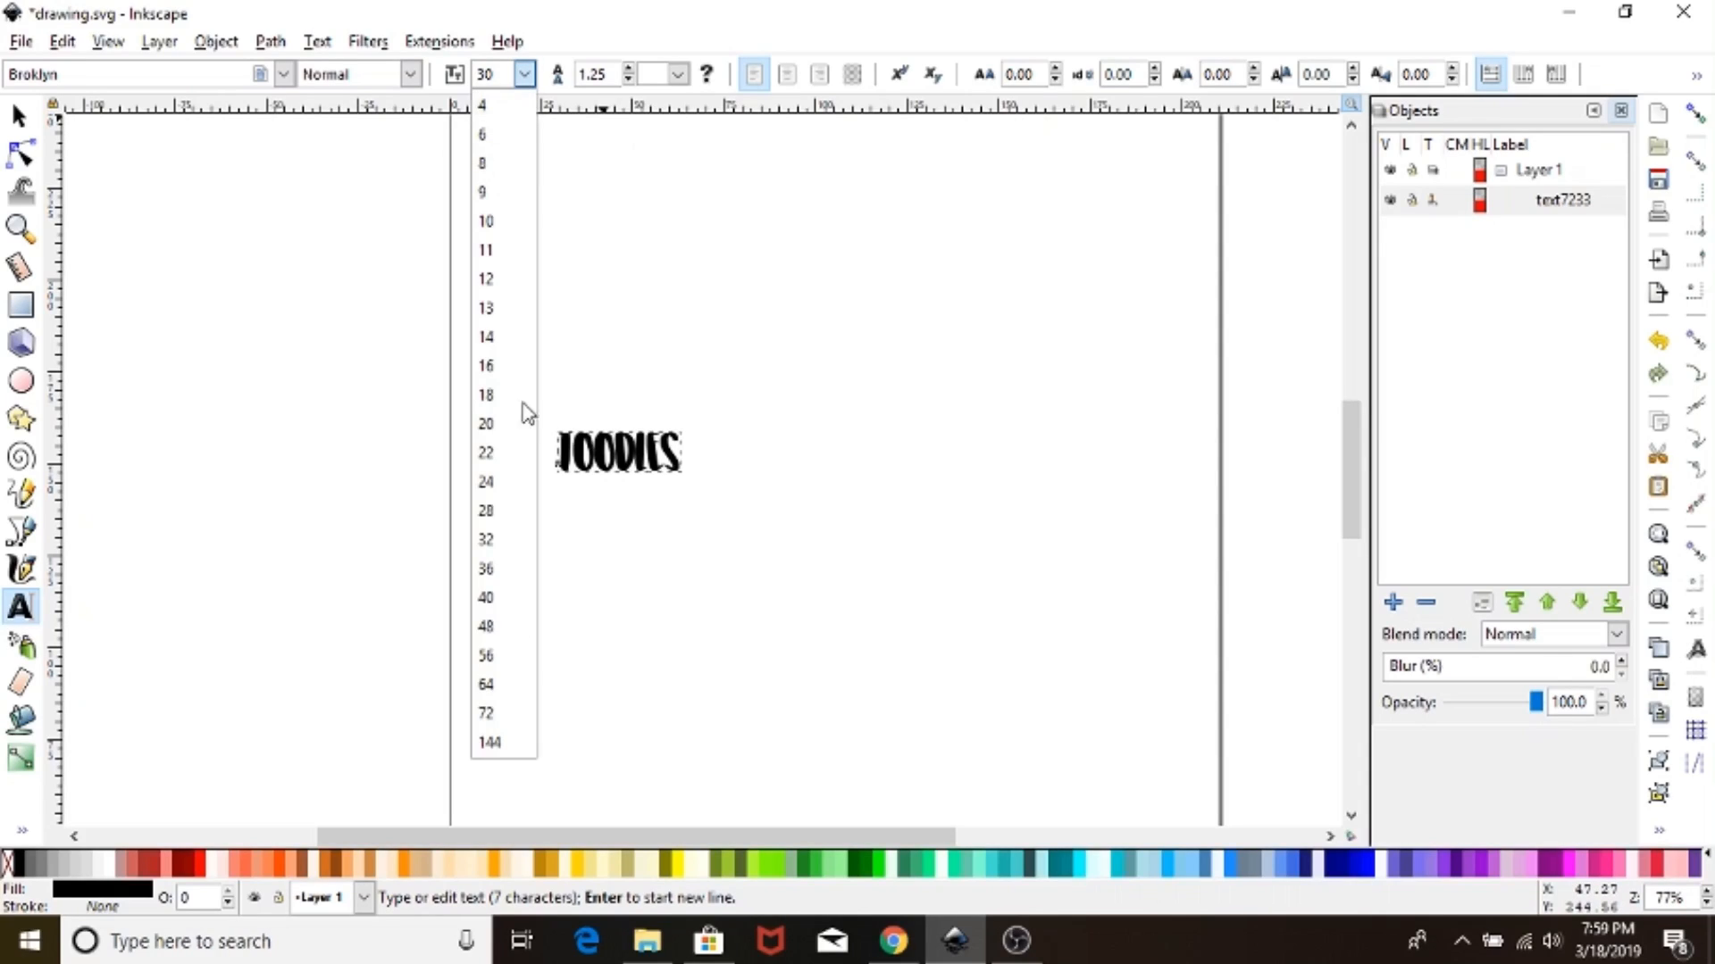
left_click(487, 742)
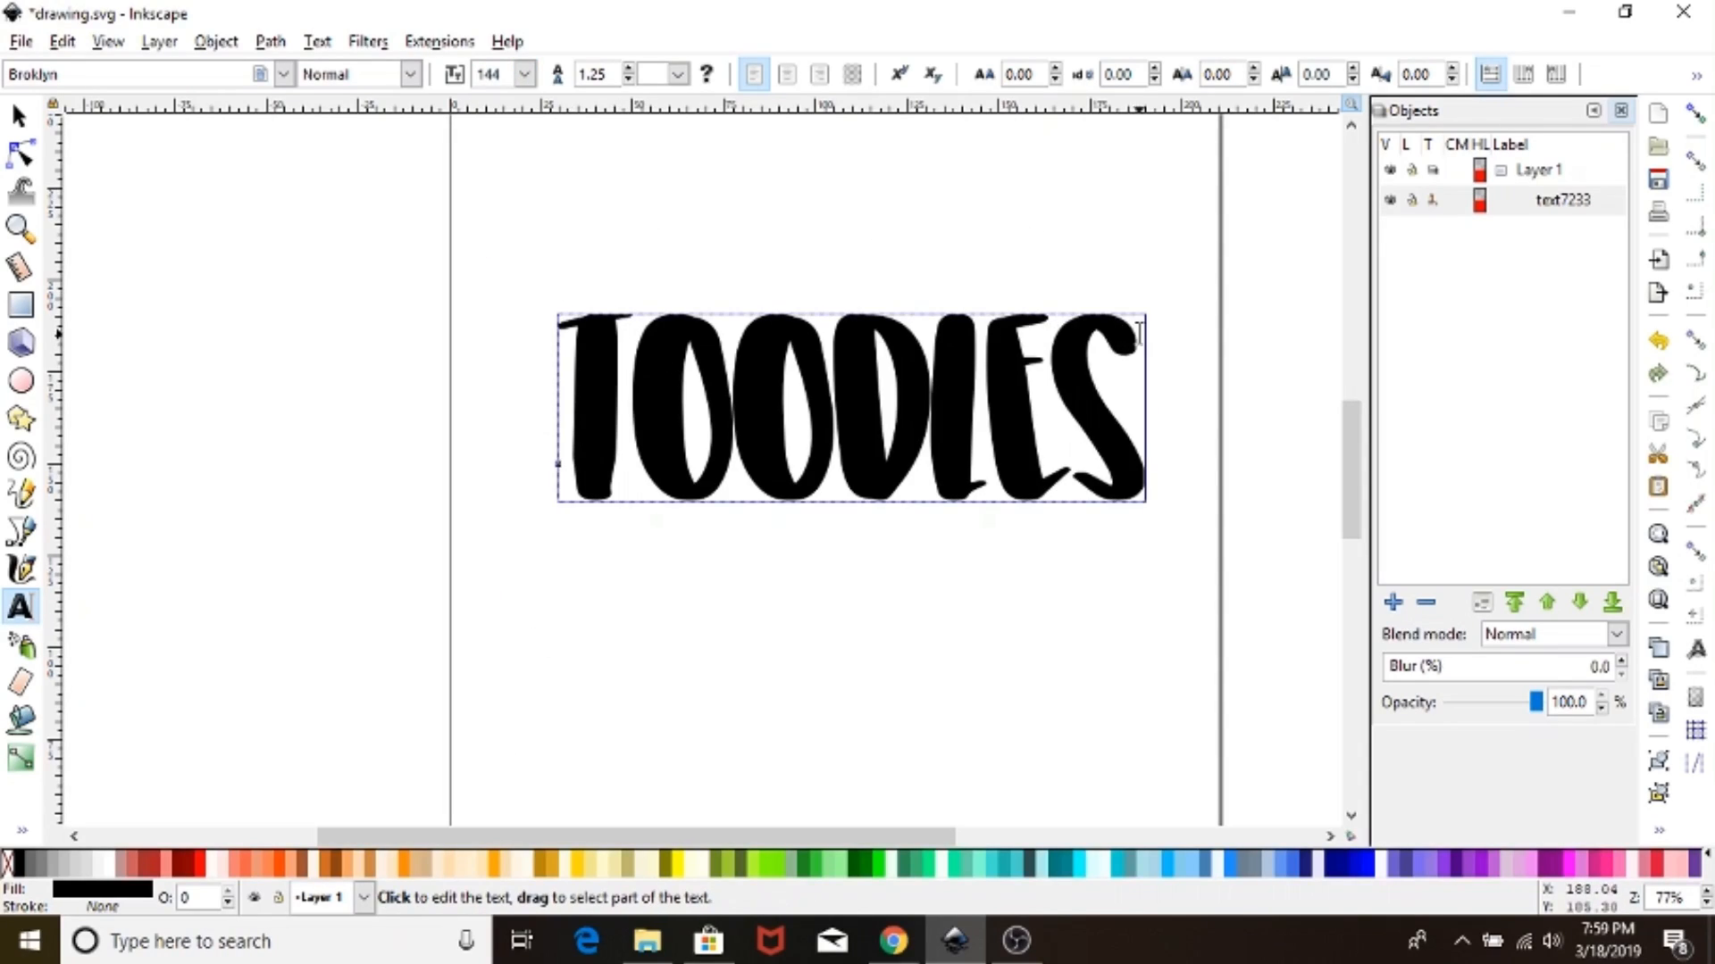
- Change the font of the Toodles text to Nouradilla
left_click(283, 74)
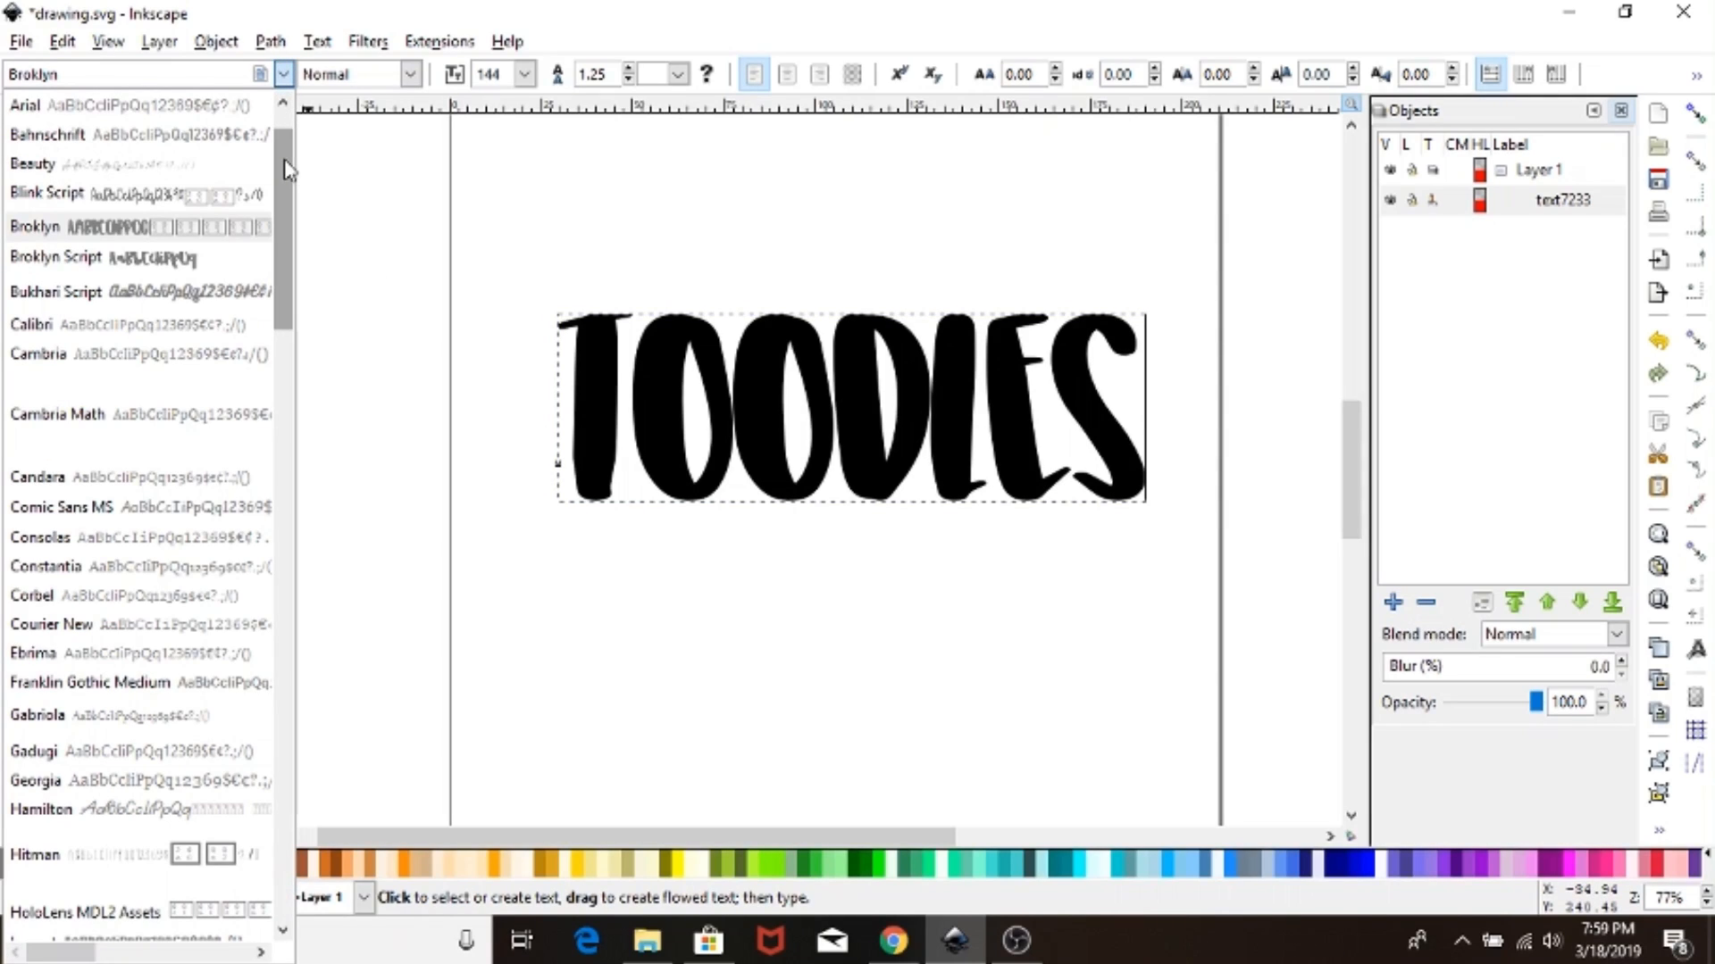
left_click_drag(288, 170, 312, 577)
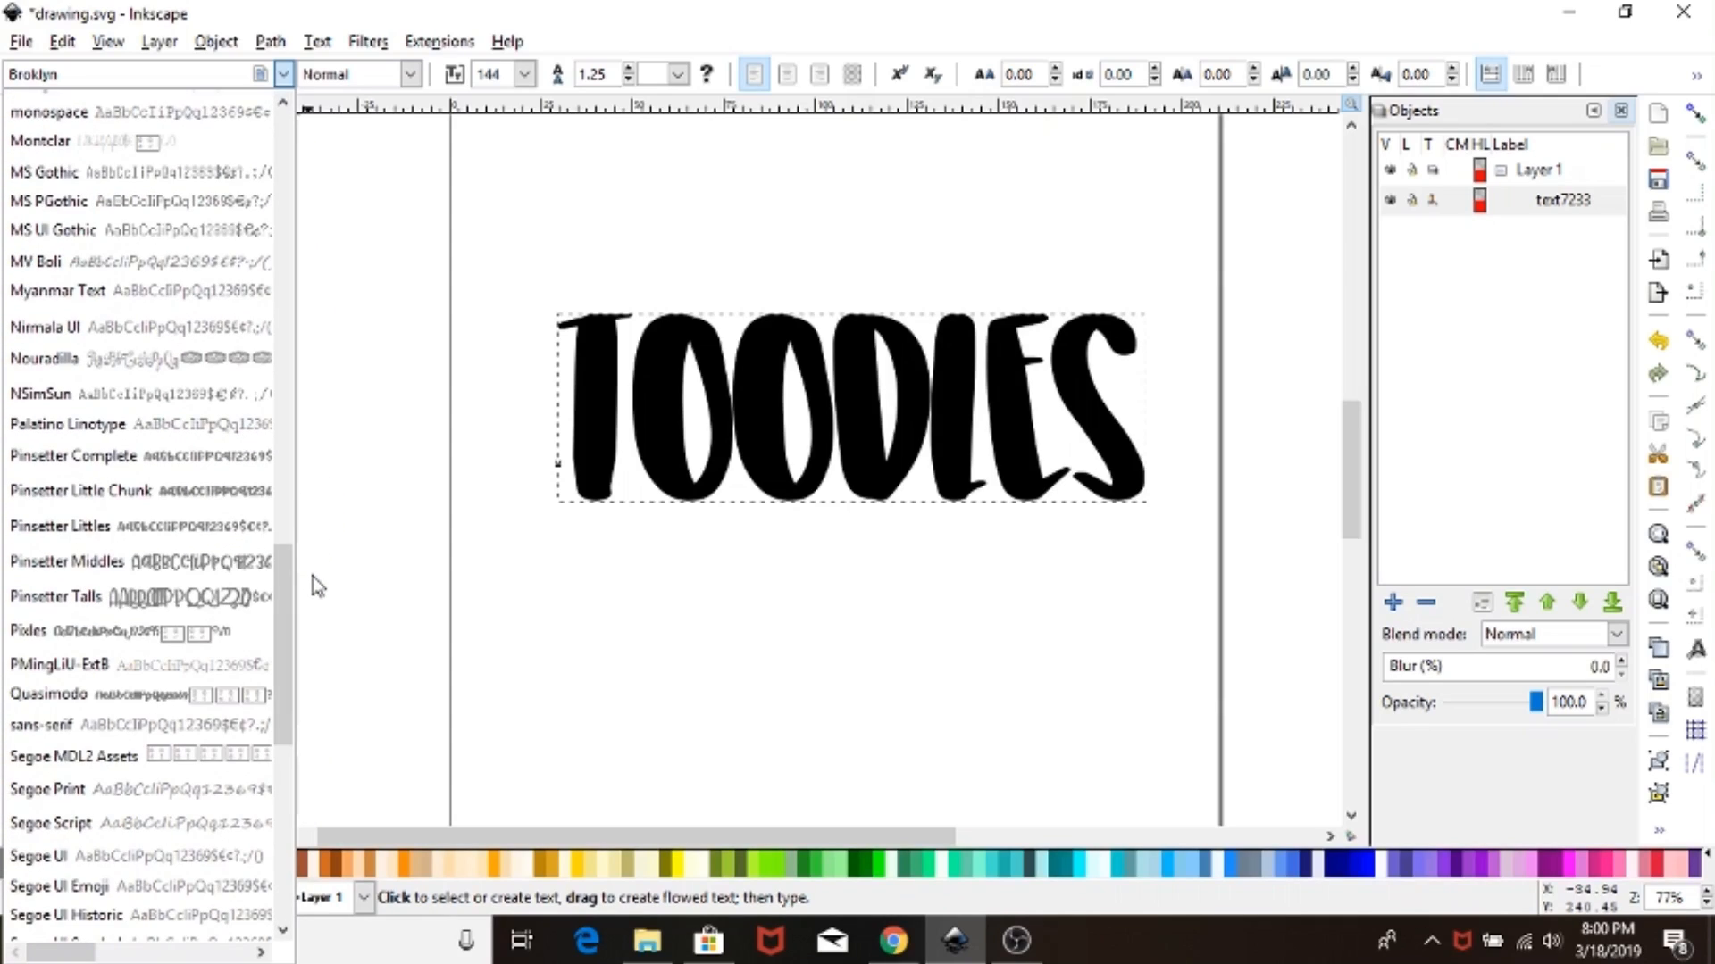
left_click(143, 373)
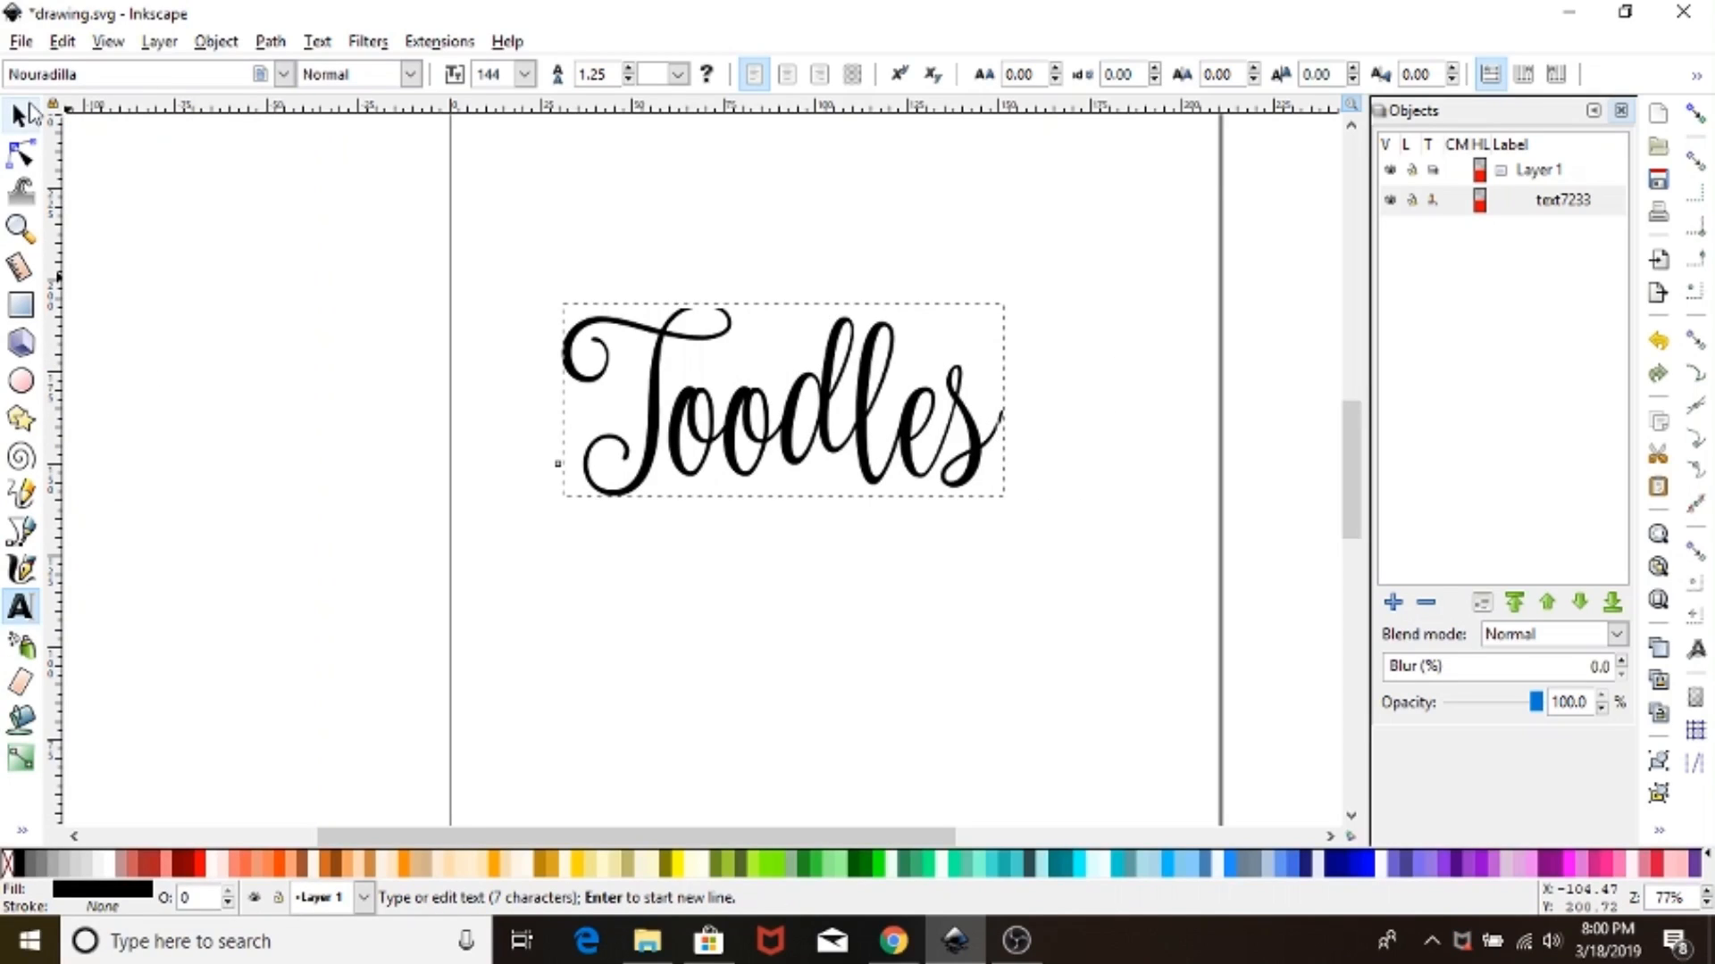
- Enlarge the Toodles text to about 160 × 67 mm and move it to about X 28, Y 134 mm
left_click(27, 113)
left_click_drag(1012, 508, 1155, 566)
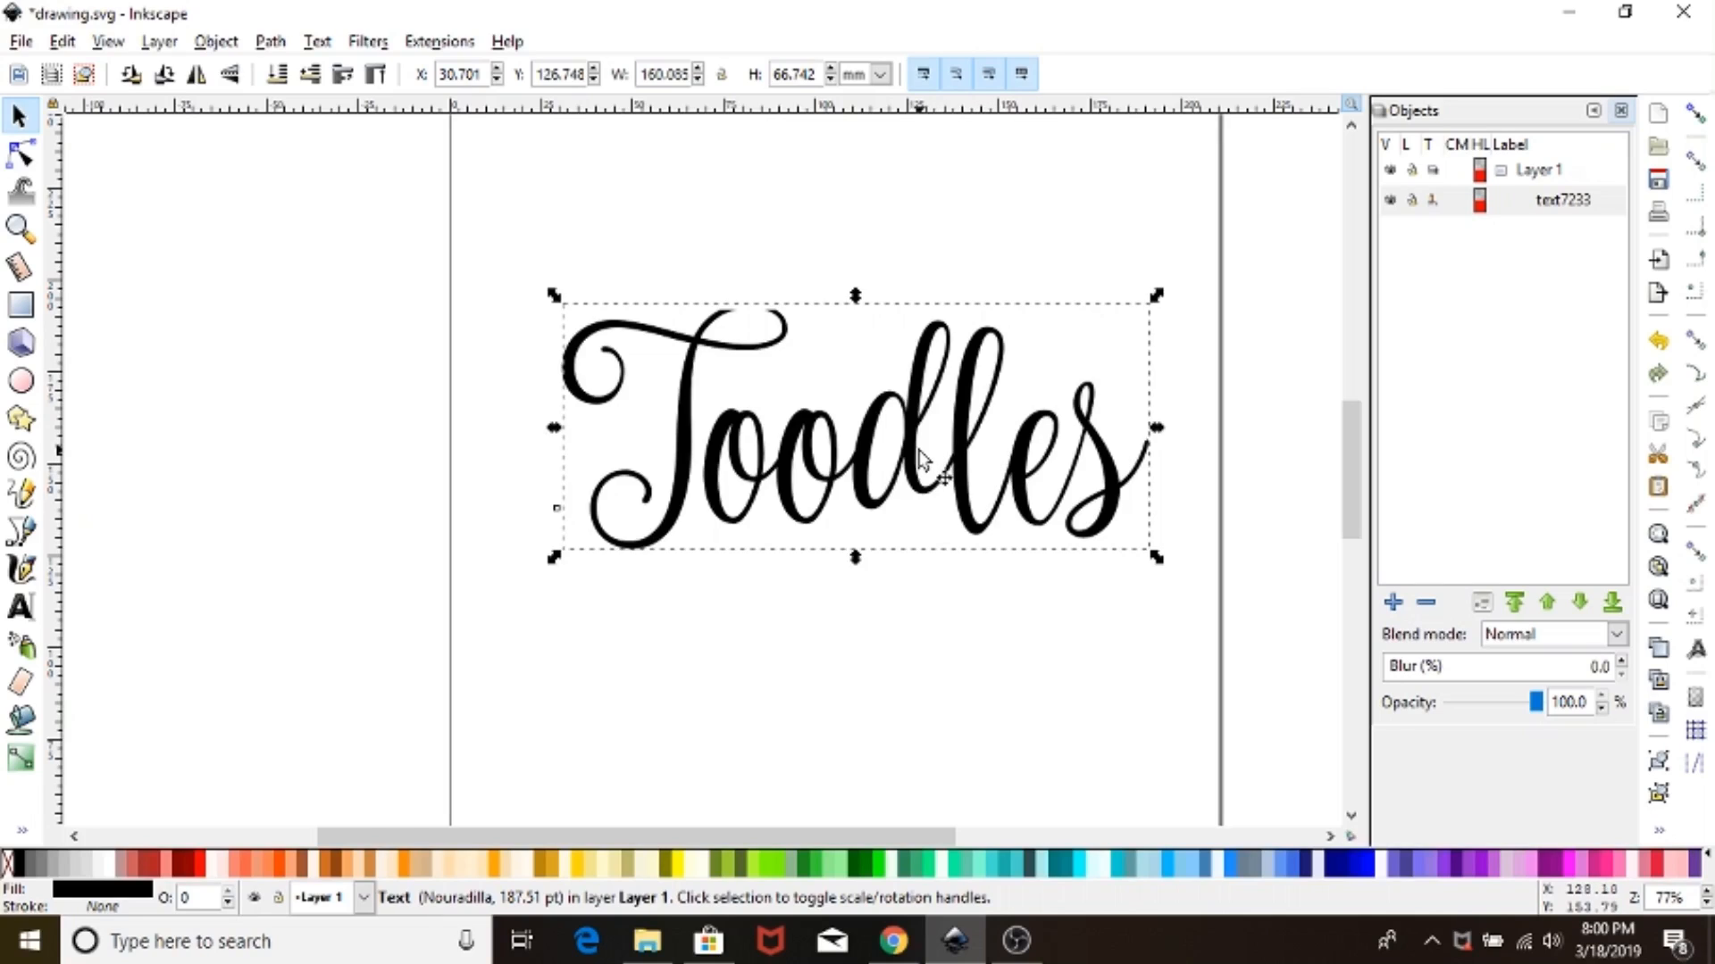
left_click_drag(919, 450, 910, 422)
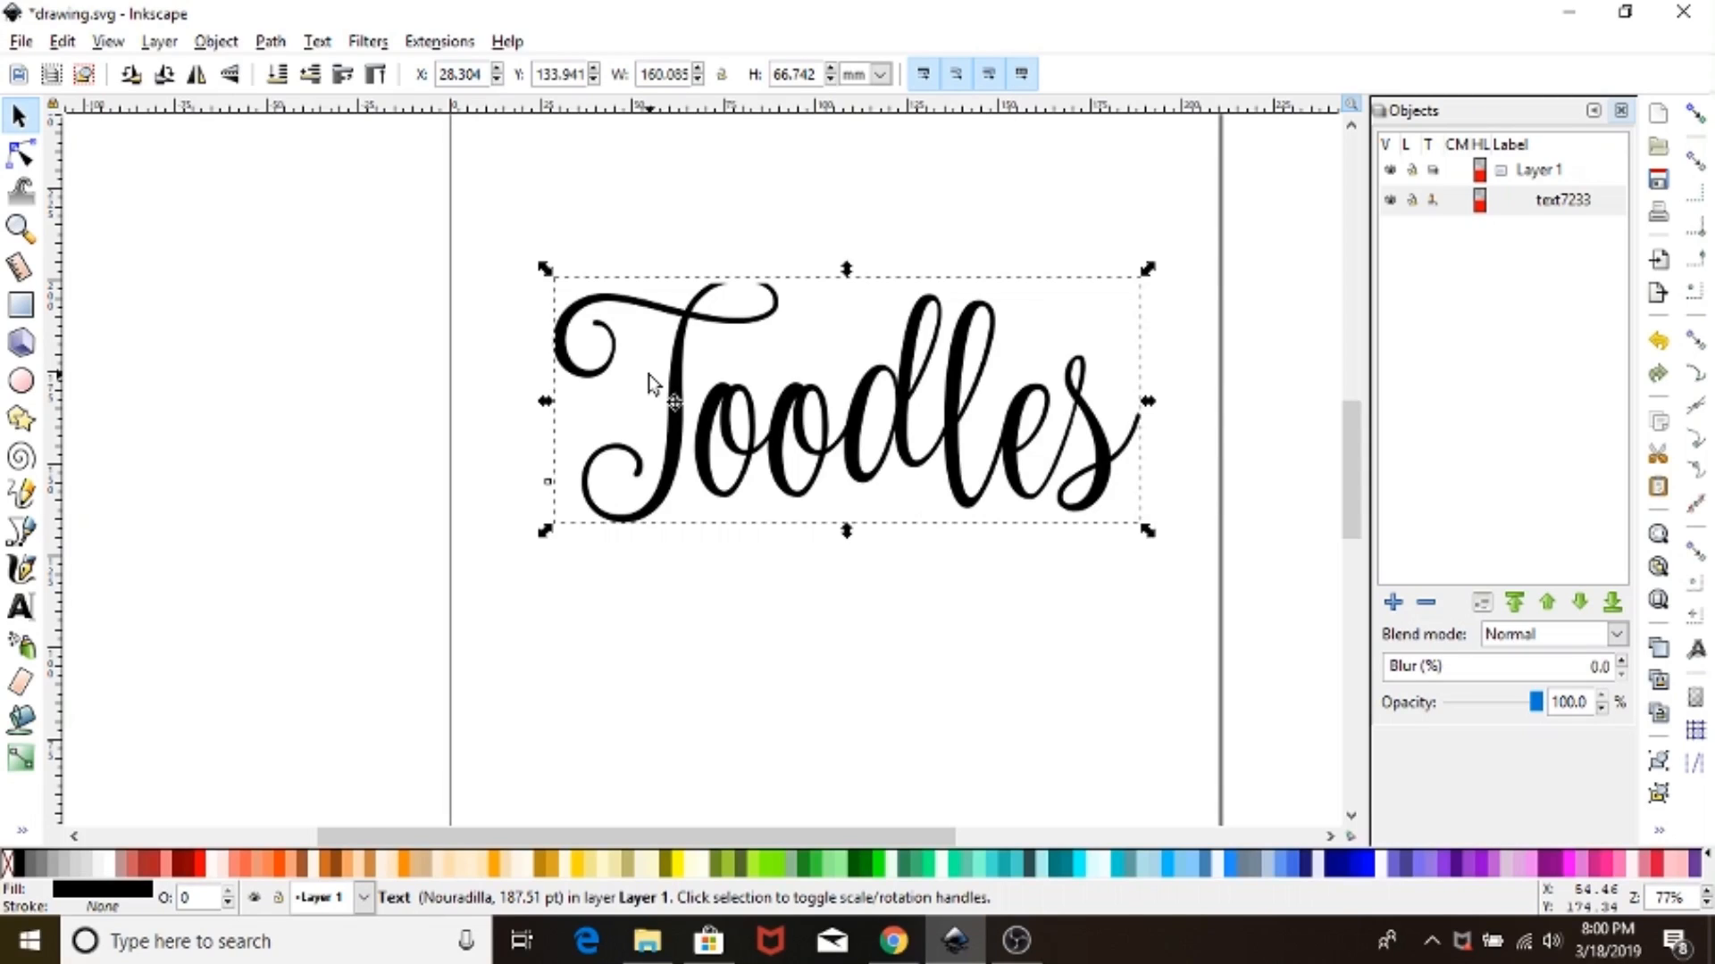
left_click(18, 118)
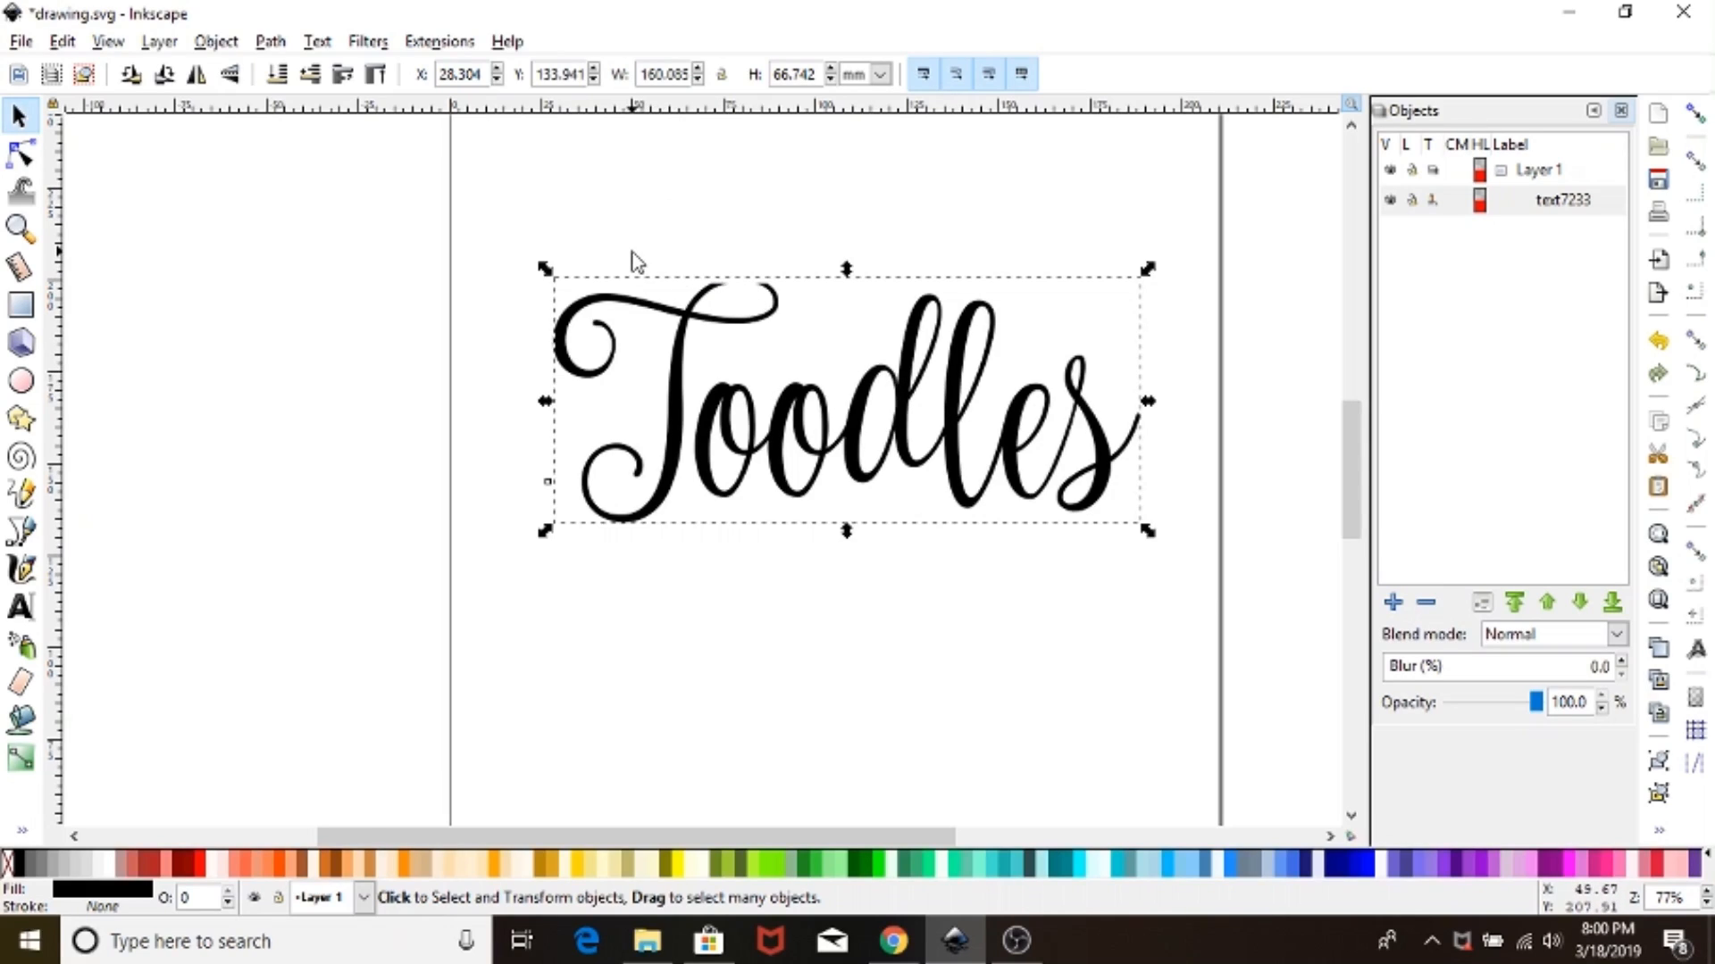
- Convert the Toodles text to paths and ungroup the resulting letters
left_click(271, 42)
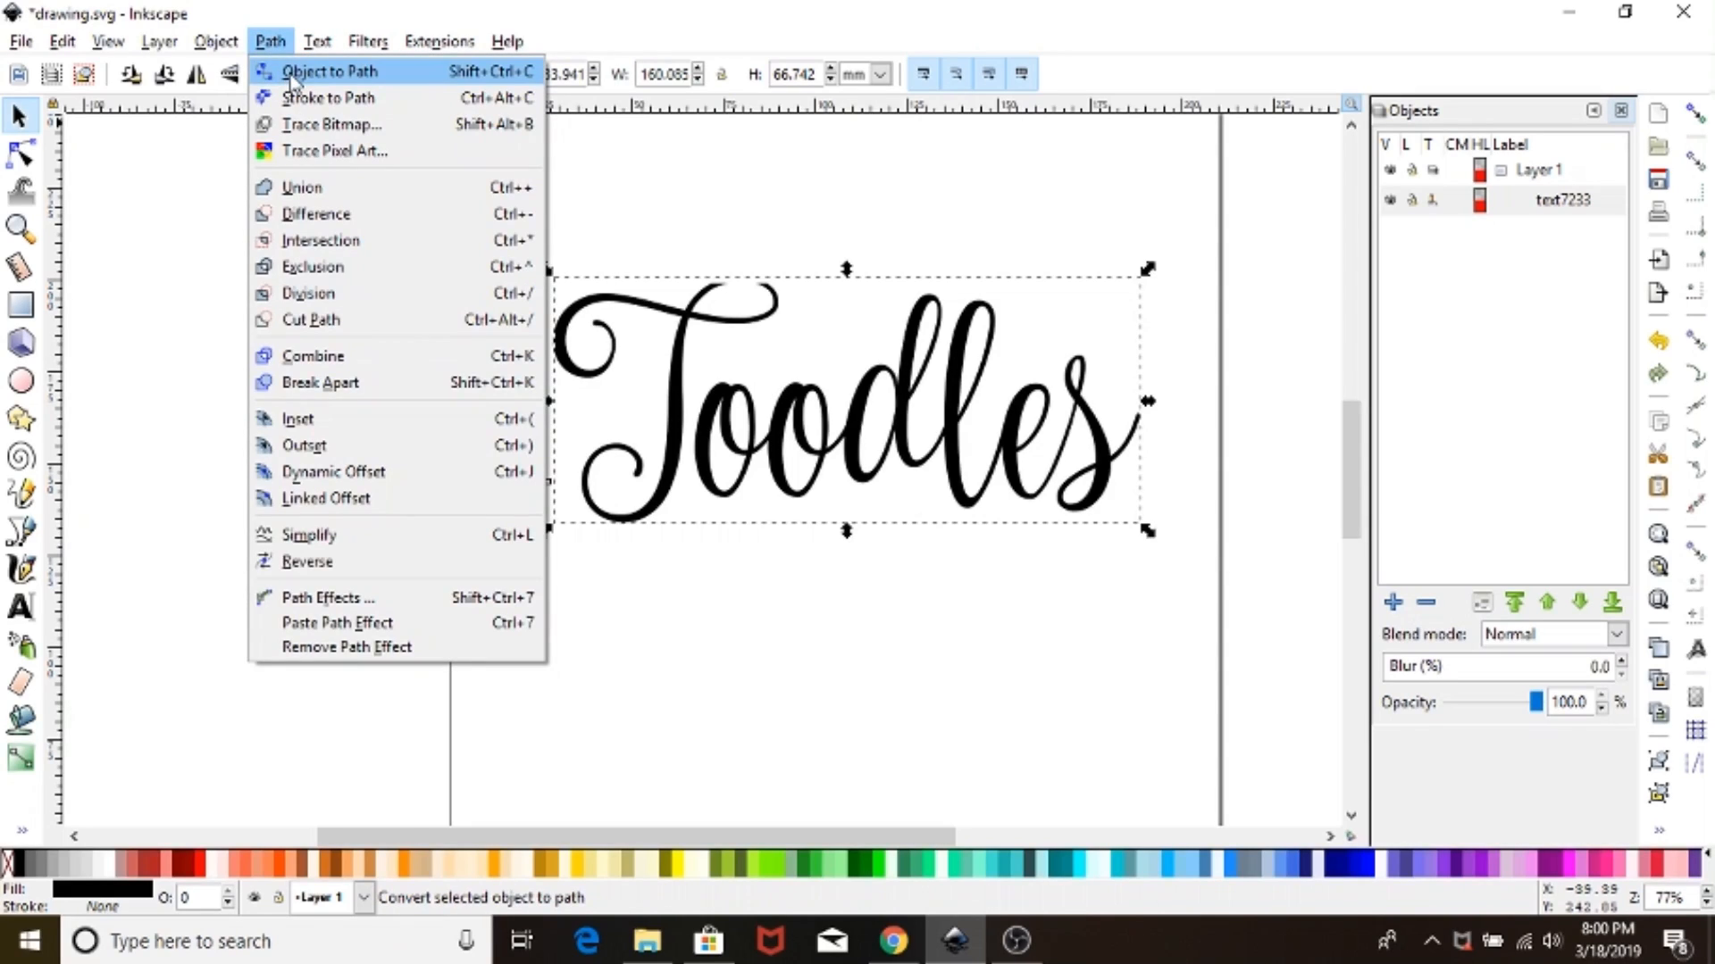
left_click(292, 75)
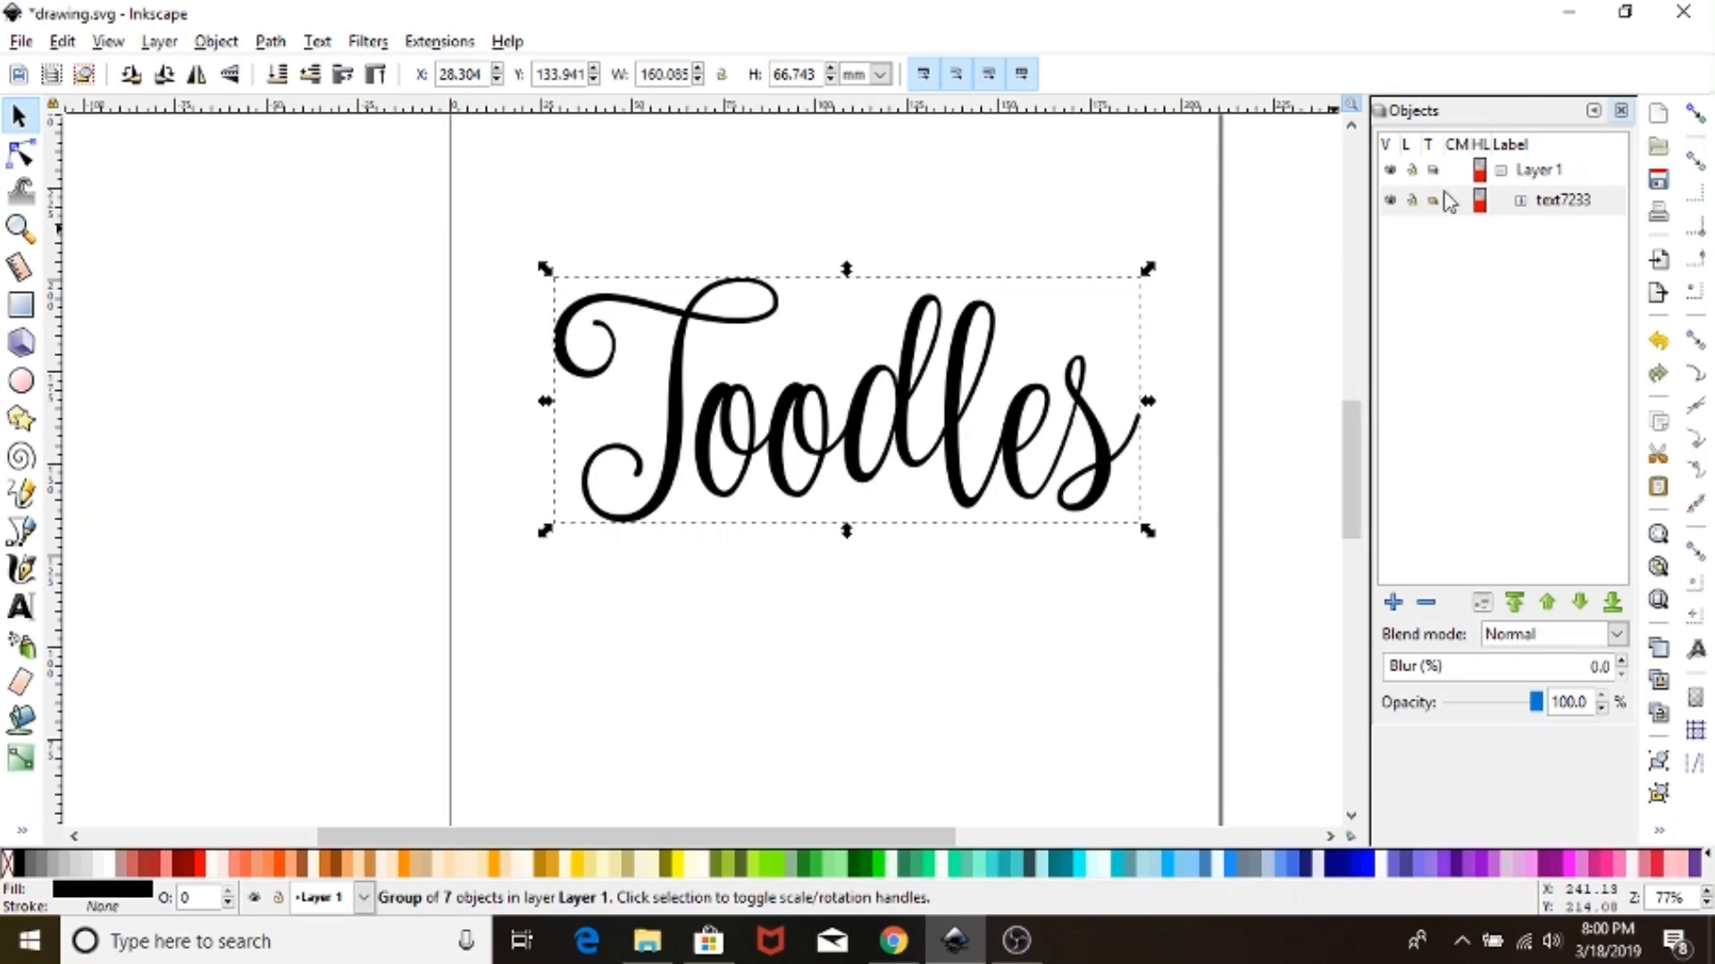
left_click(1554, 207)
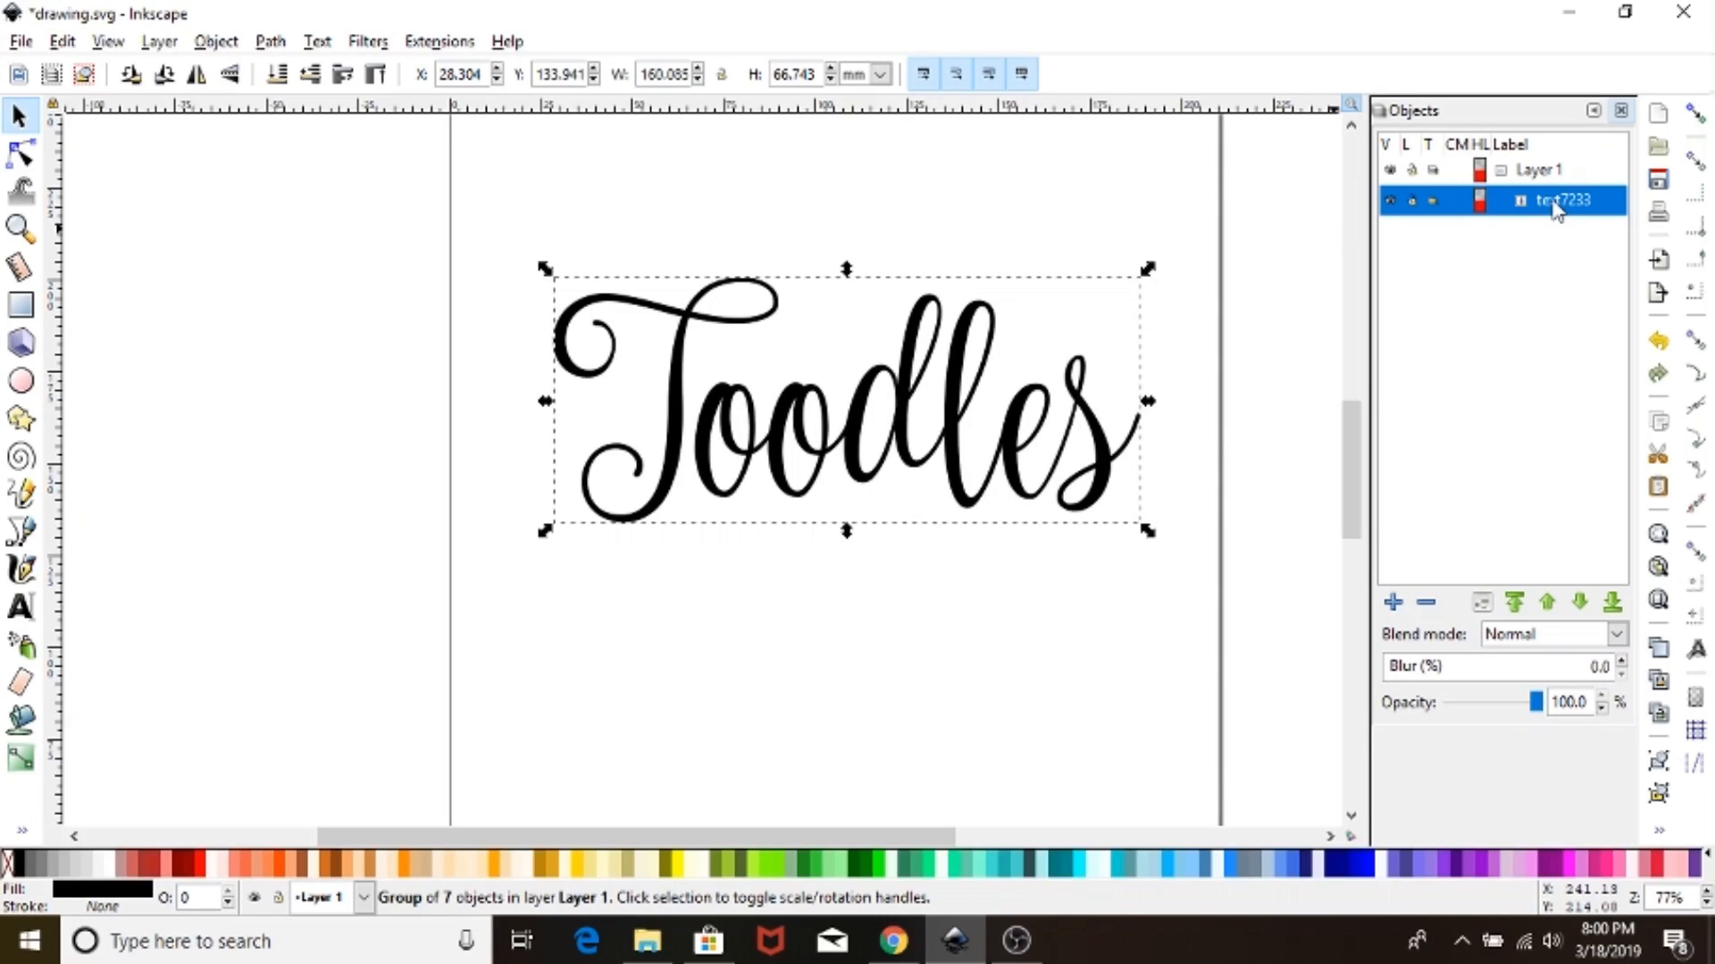
right_click(1554, 207)
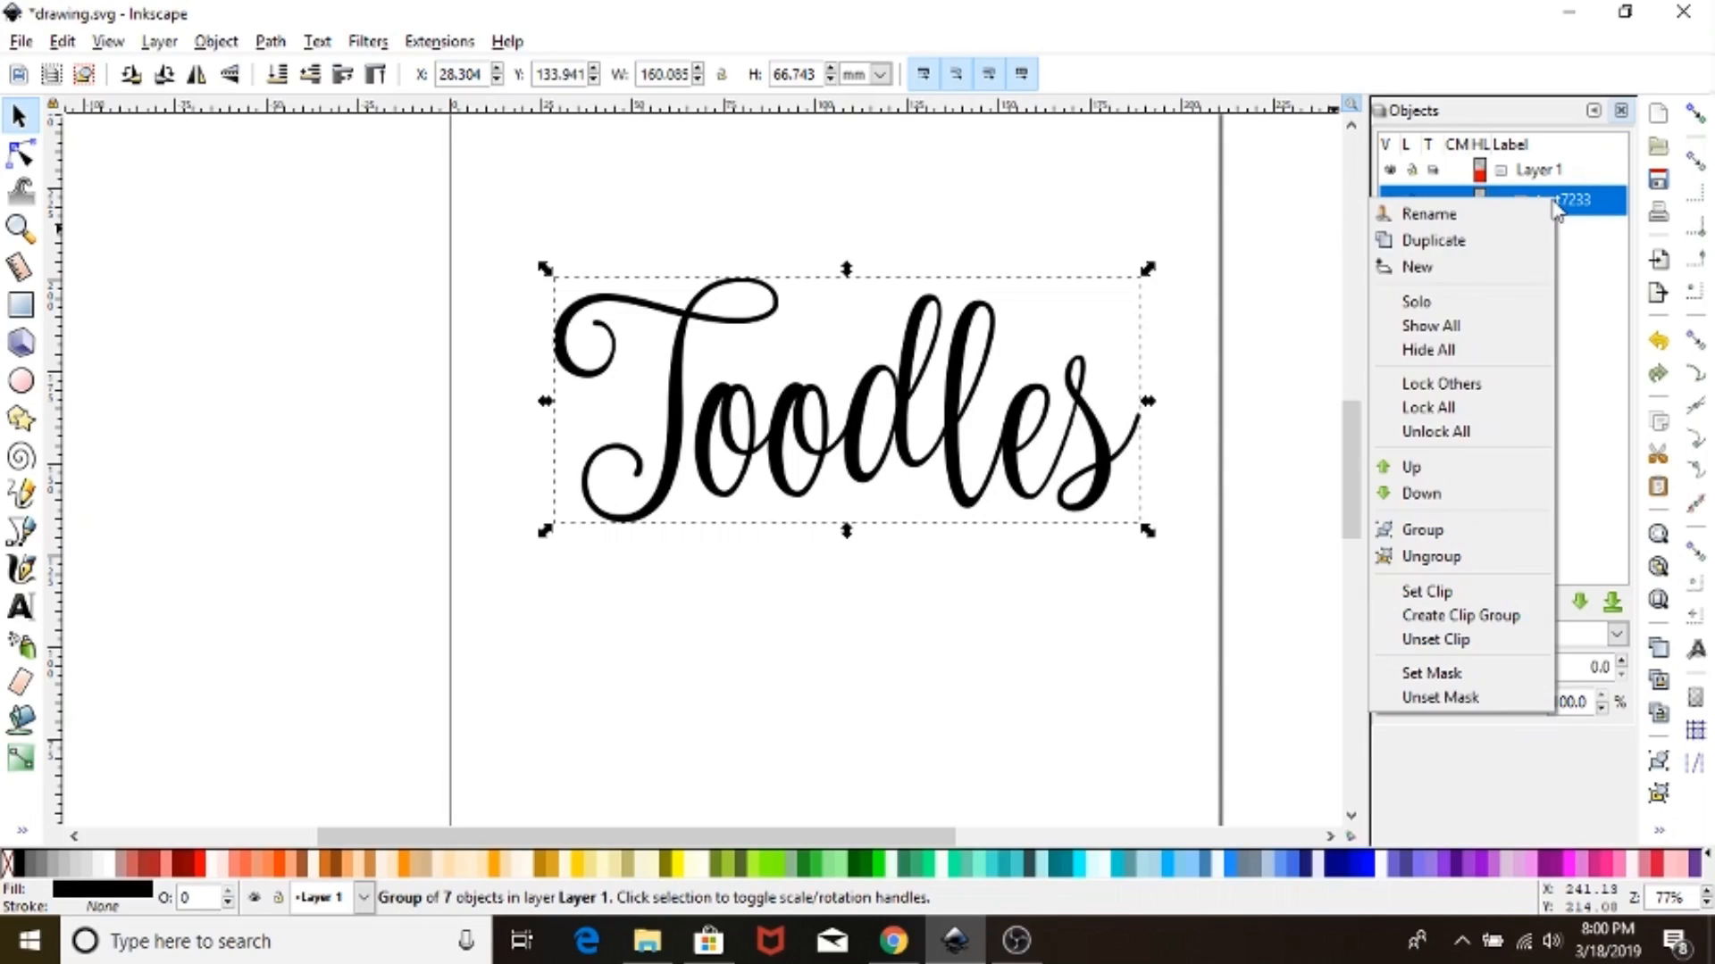
left_click(1431, 557)
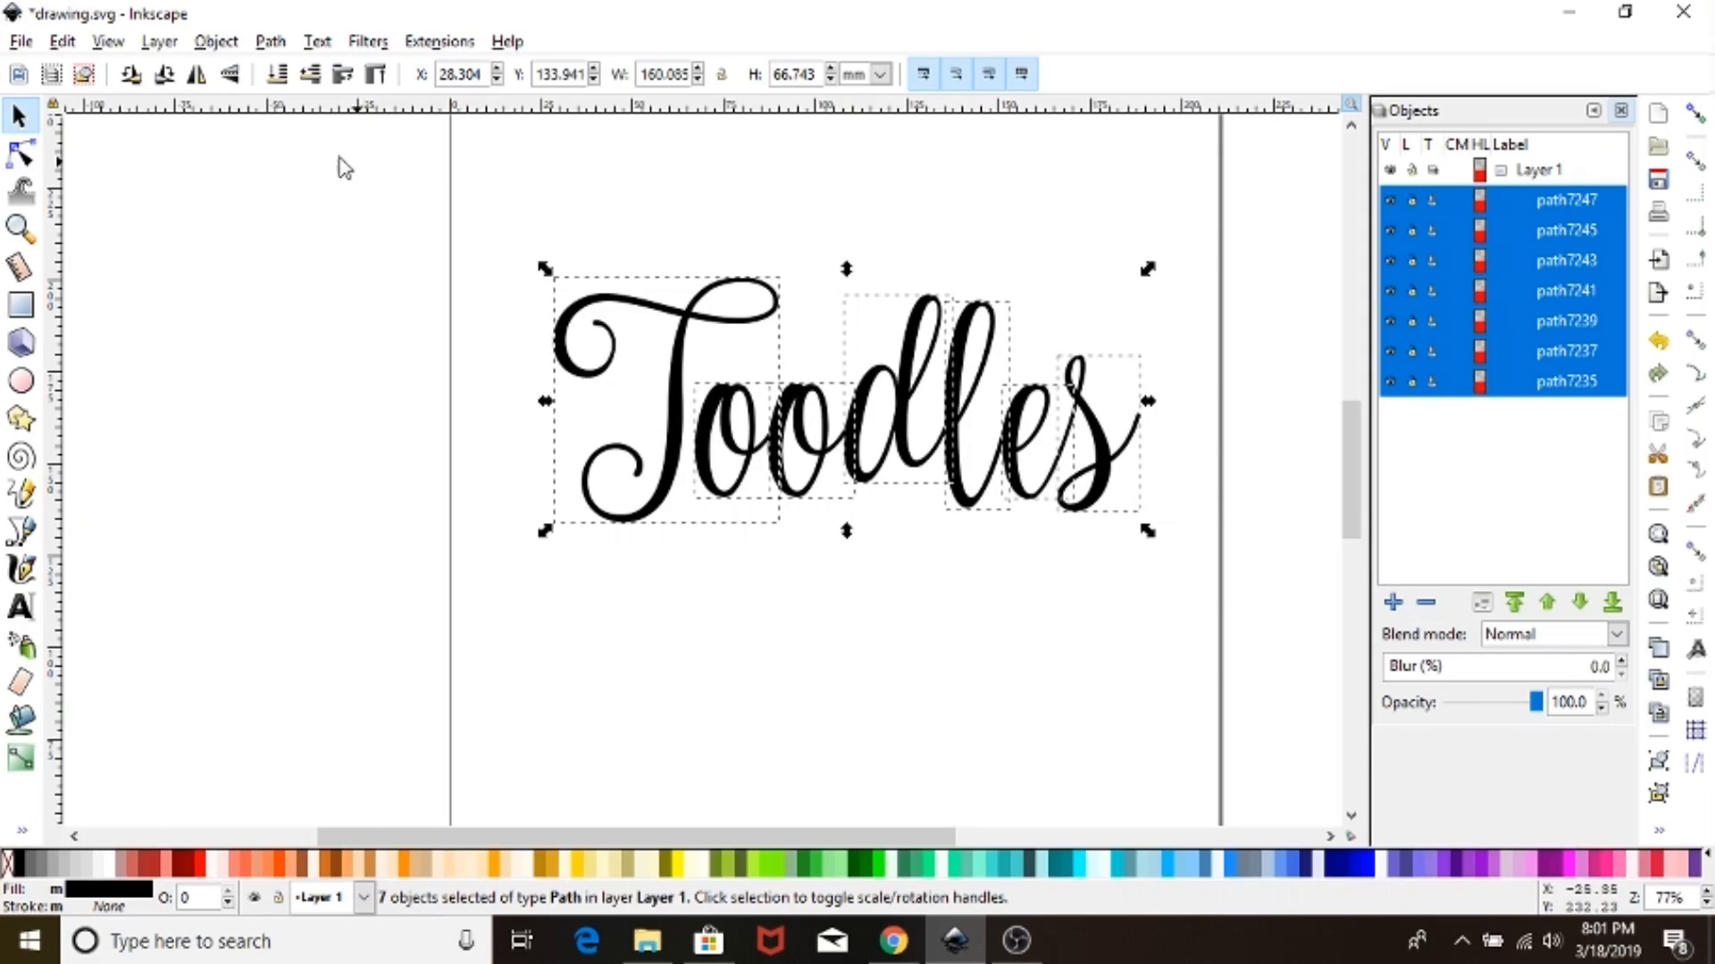
- Merge the seven letter paths into a single path with Union
left_click(271, 43)
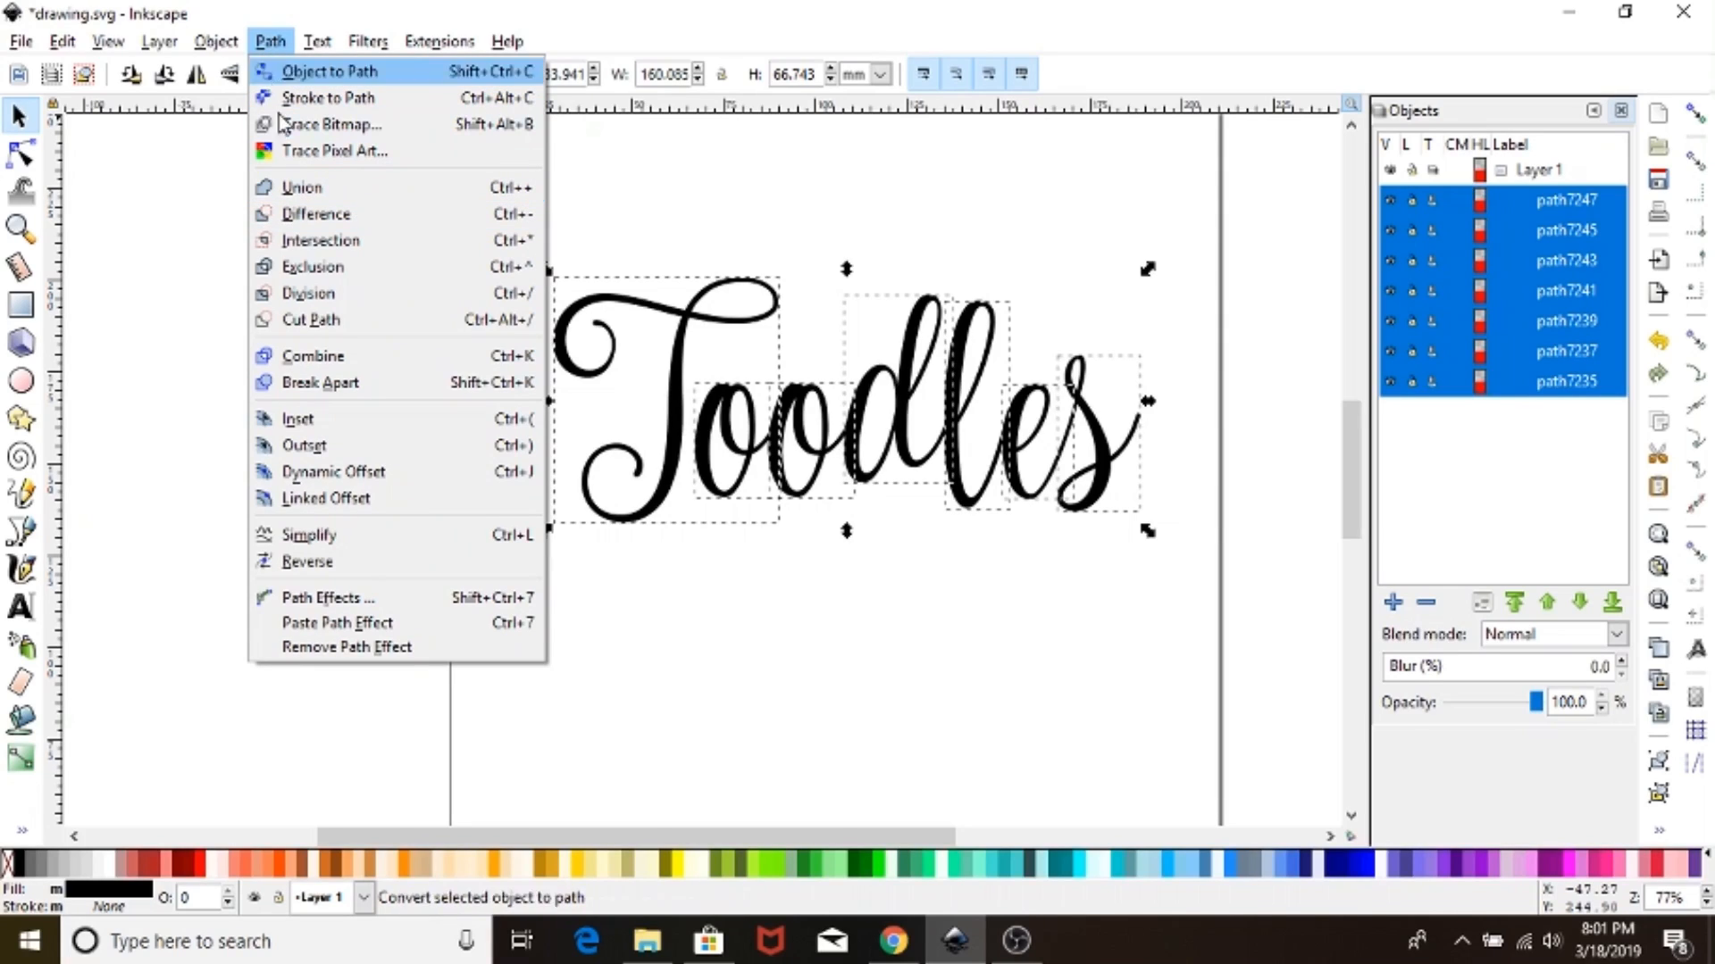
left_click(340, 193)
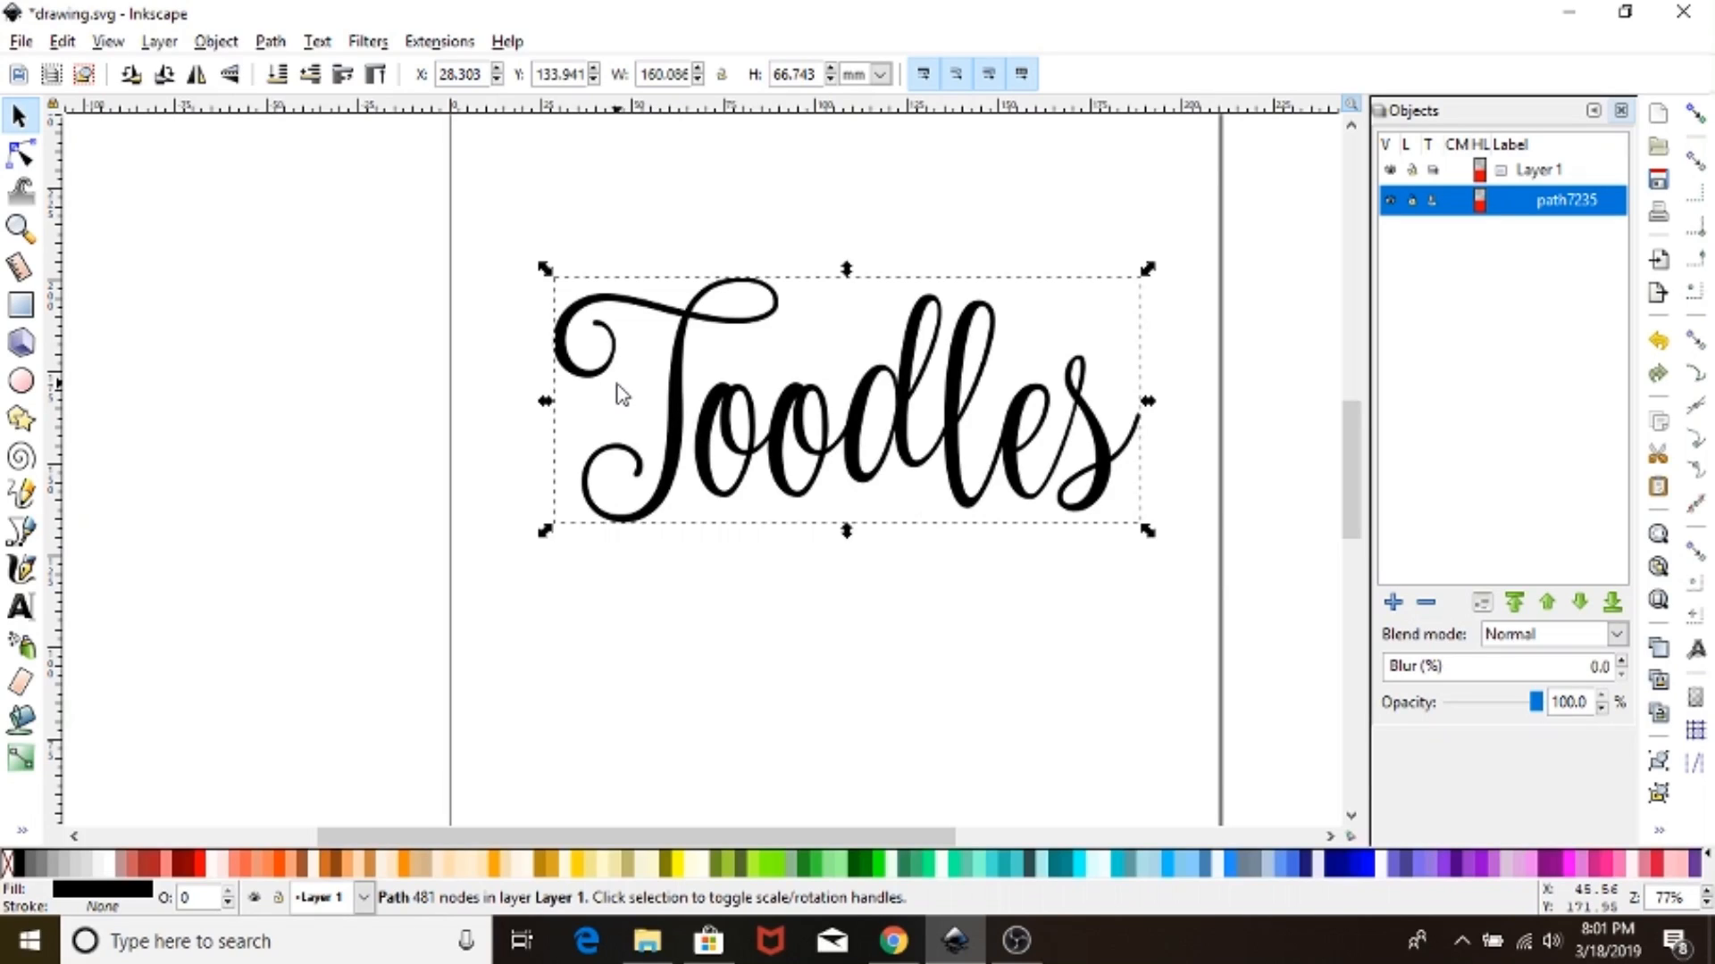
- Create a linked offset of the Toodles path and expand it outward to about 169 × 76 mm overall
left_click(272, 45)
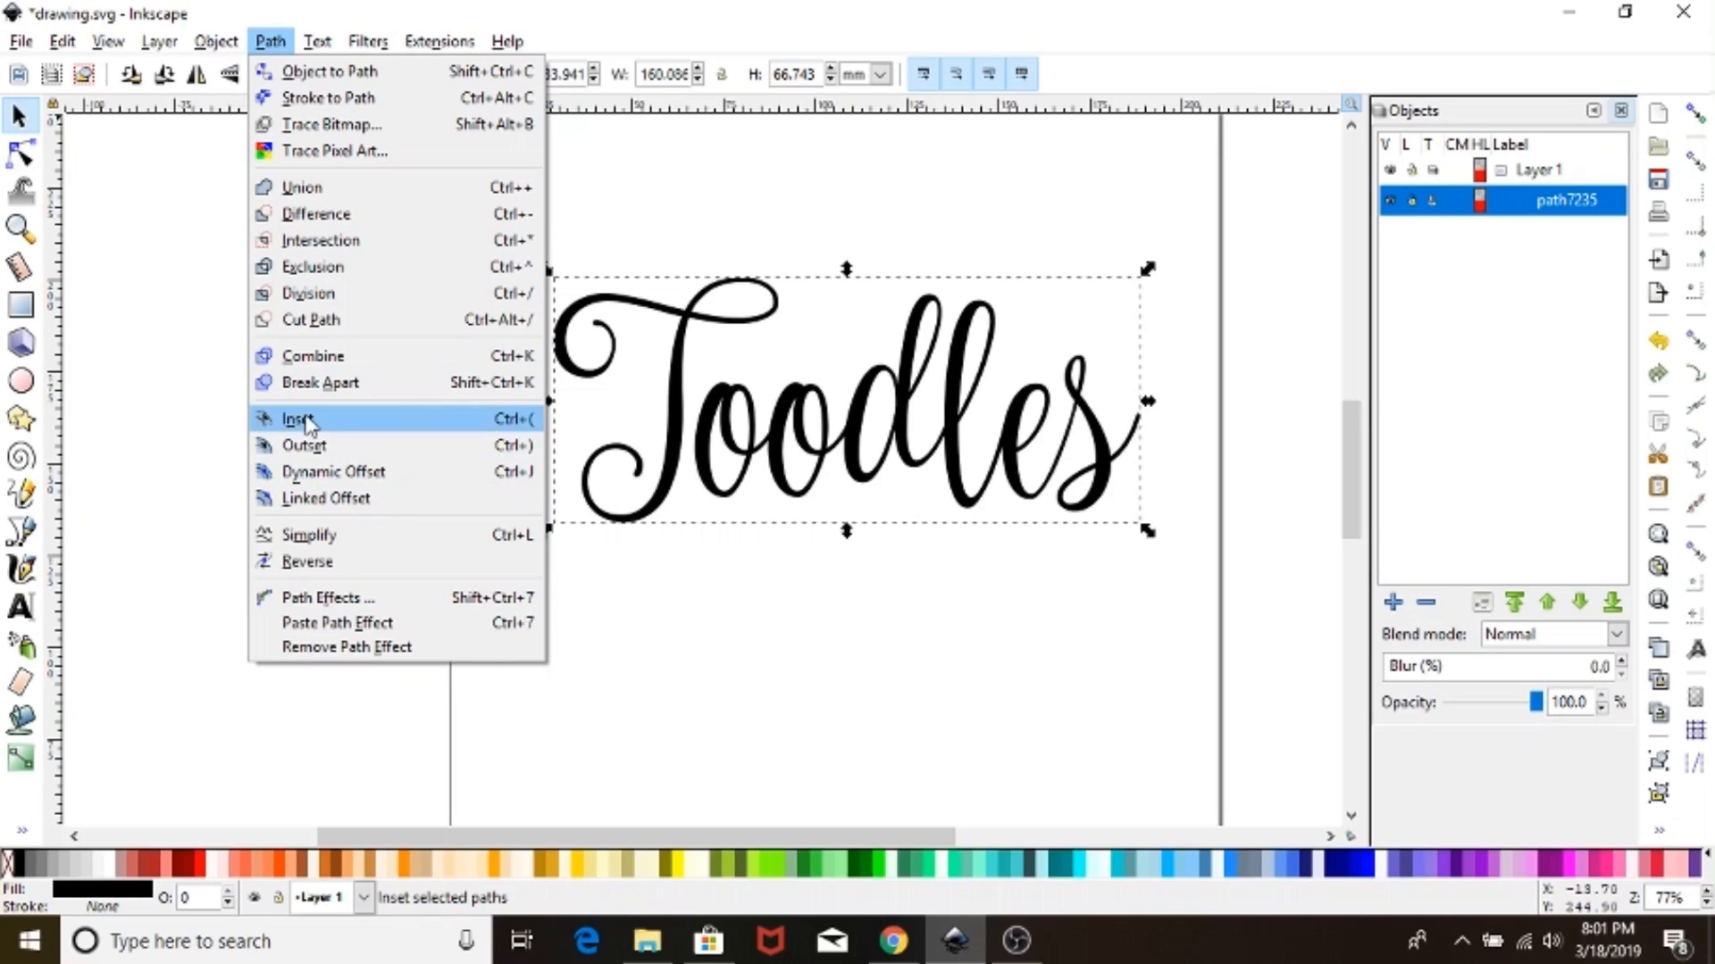
left_click(326, 498)
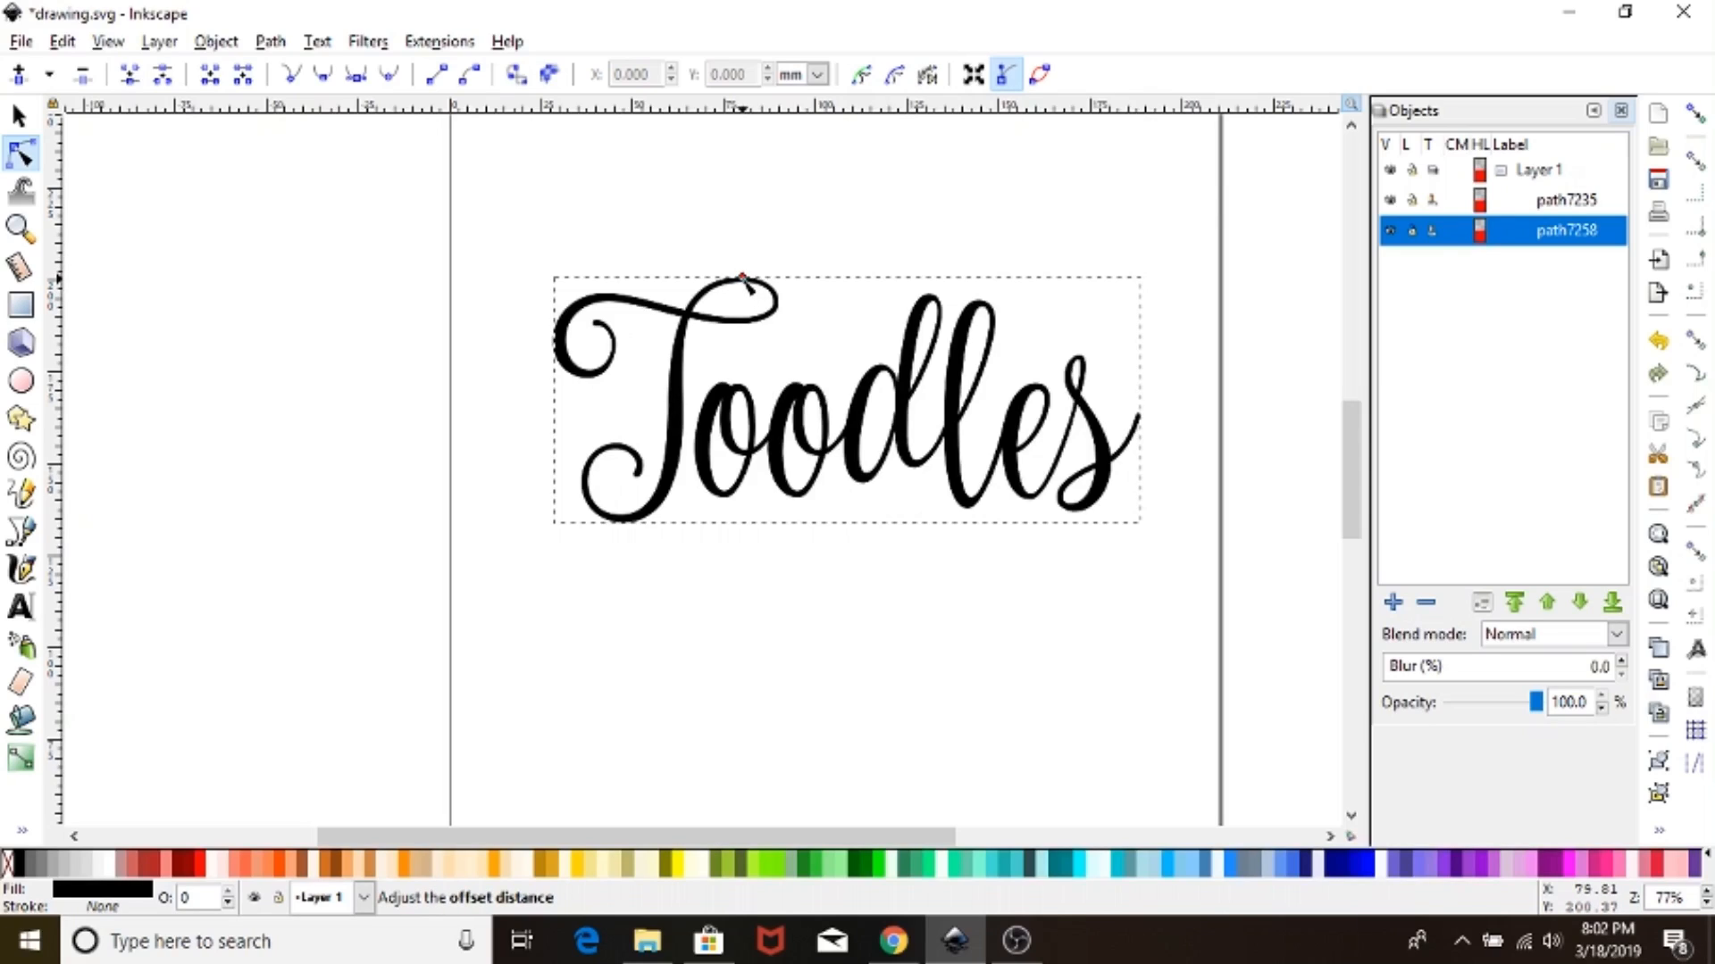
left_click_drag(748, 285, 745, 265)
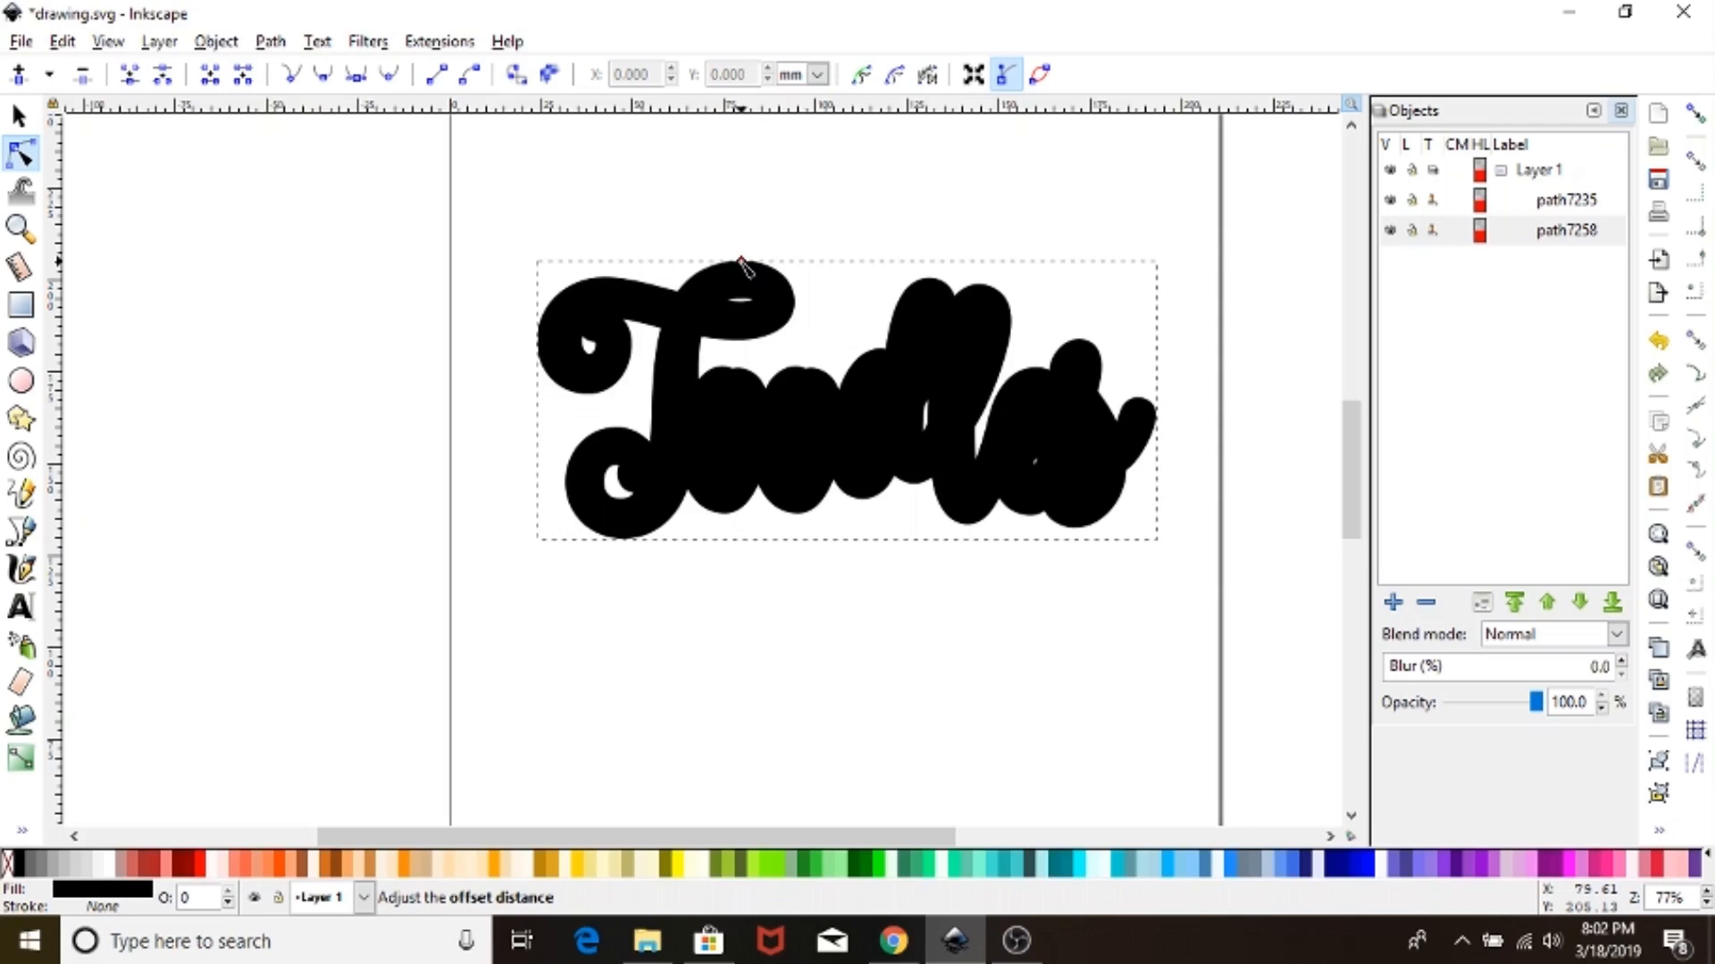
- Fill the linked offset behind the Toodles lettering with bright green and deselect it
left_click(930, 866)
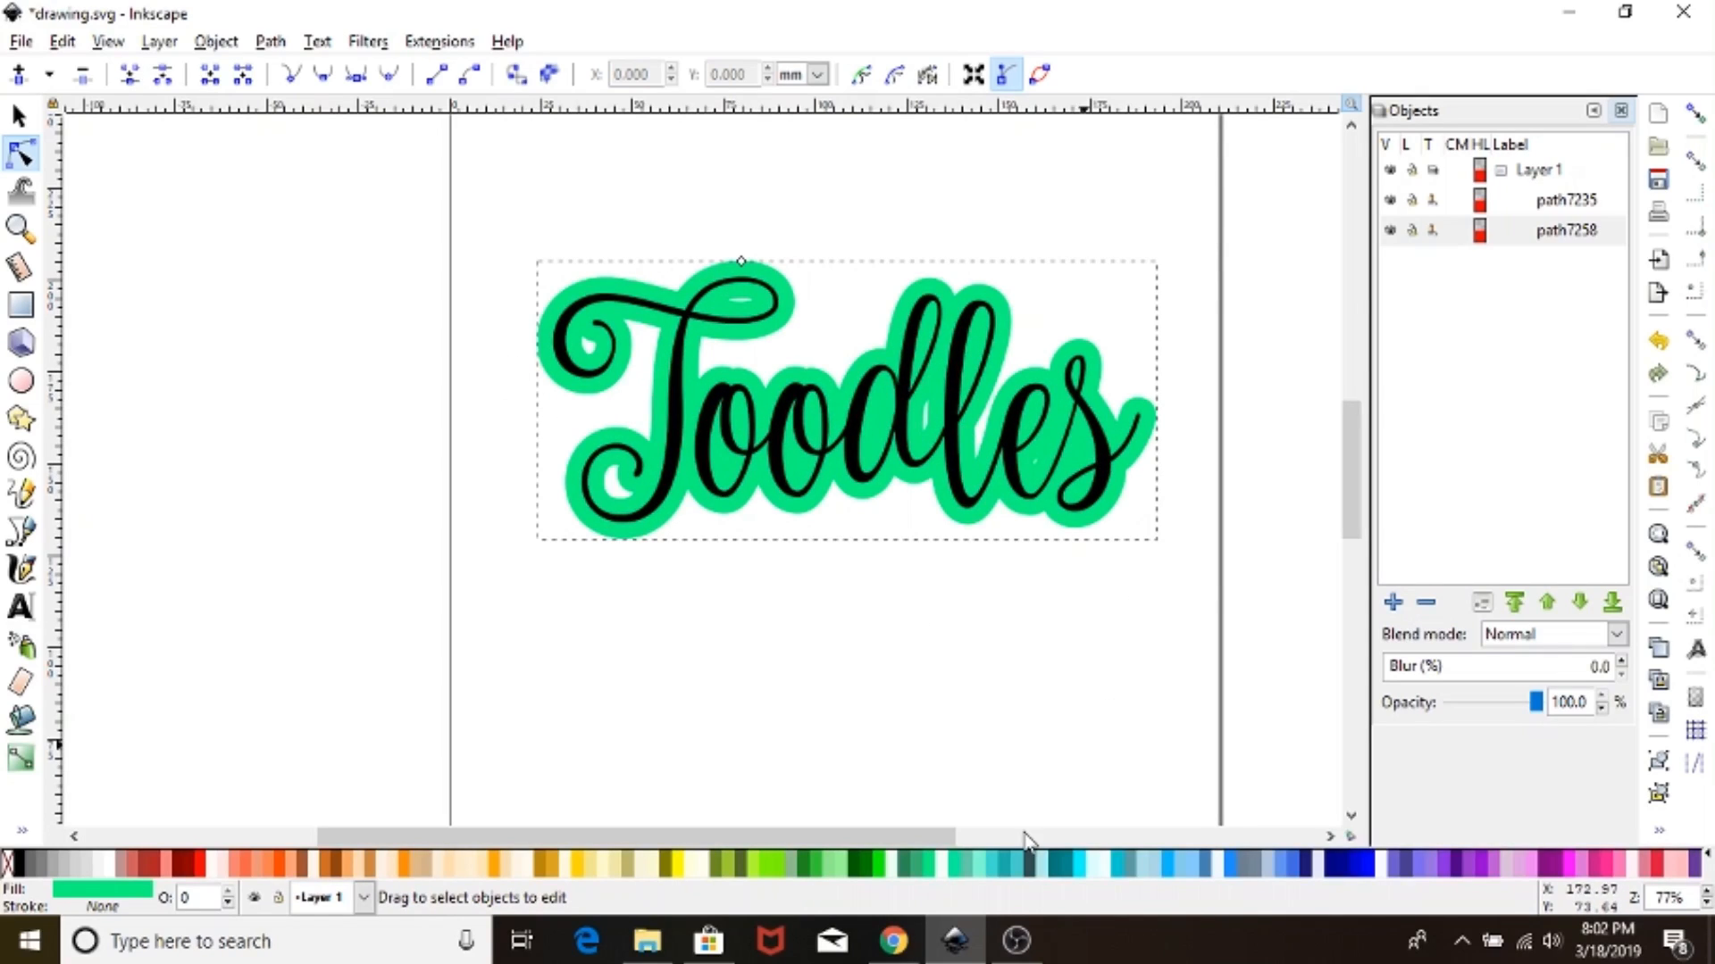
left_click(19, 120)
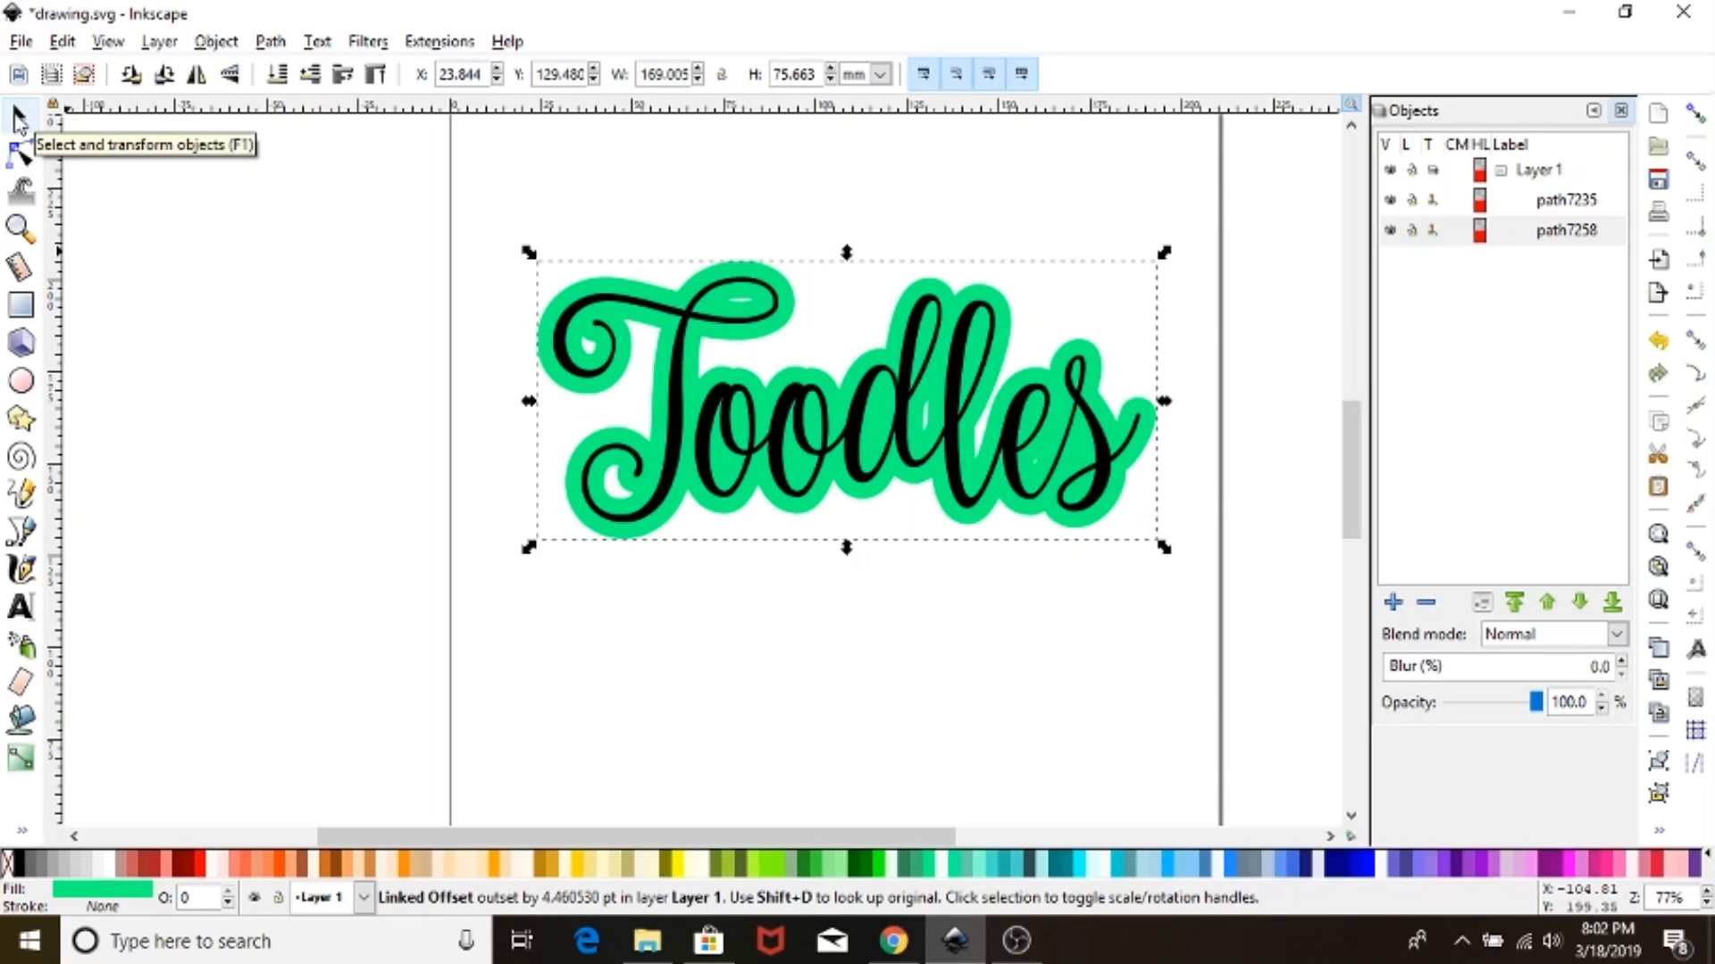
left_click(843, 615)
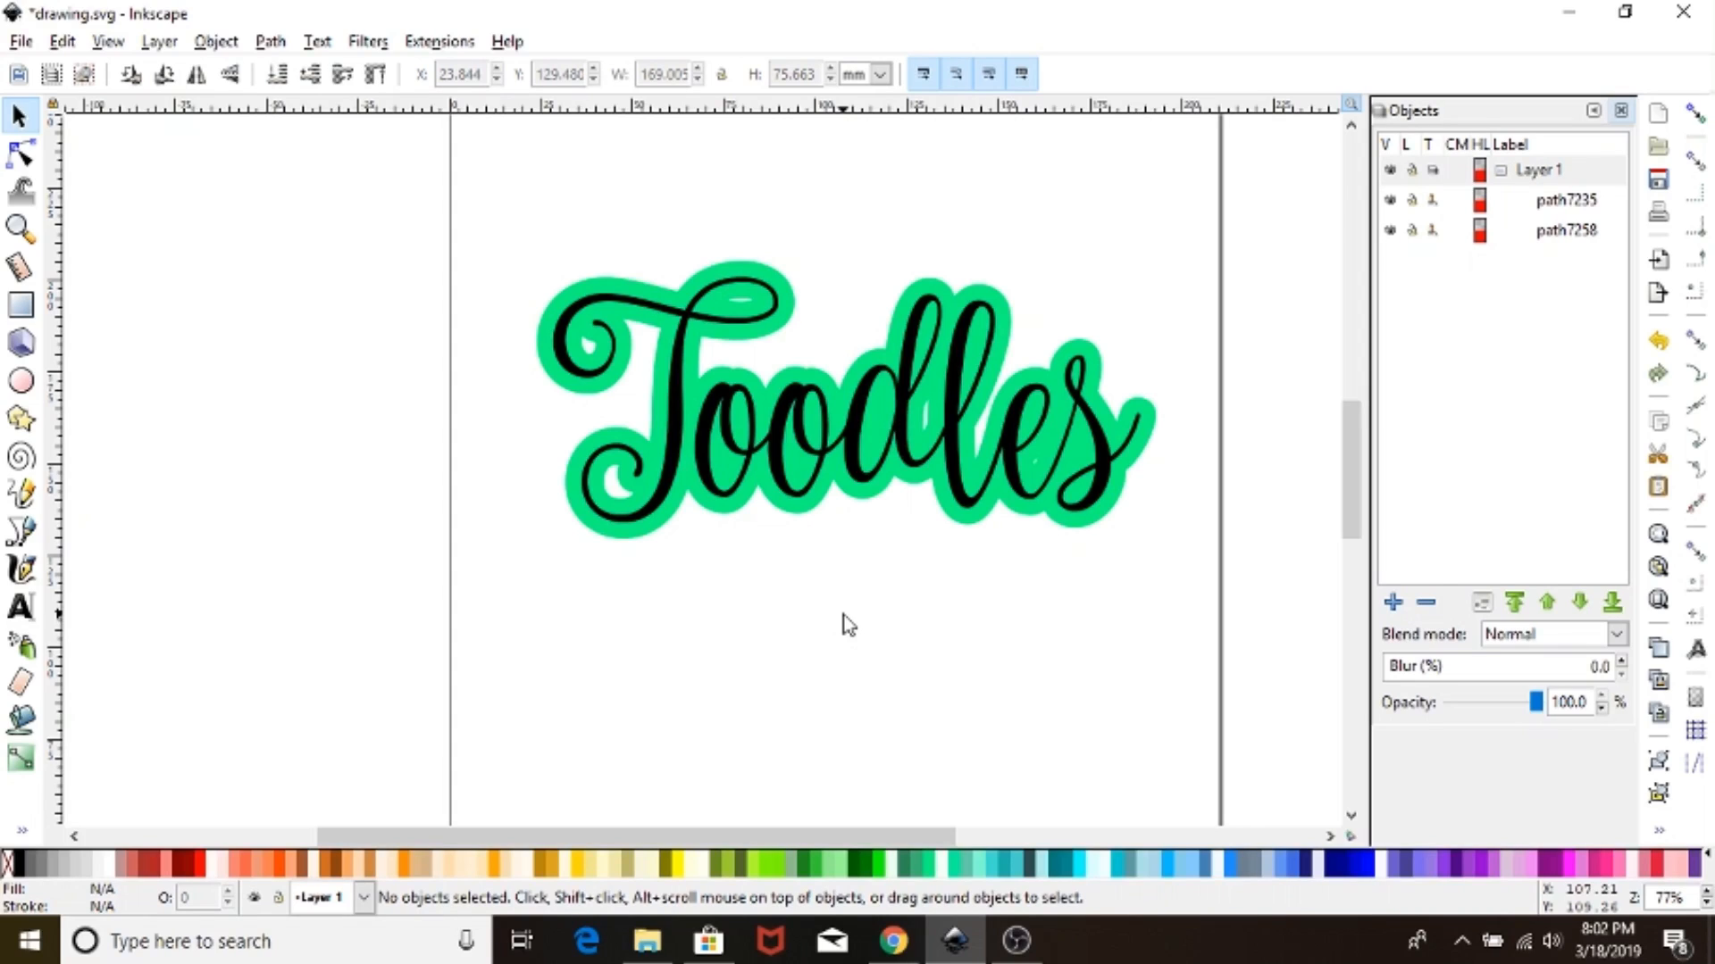
- Hide the original black Toodles lettering path
left_click(855, 435)
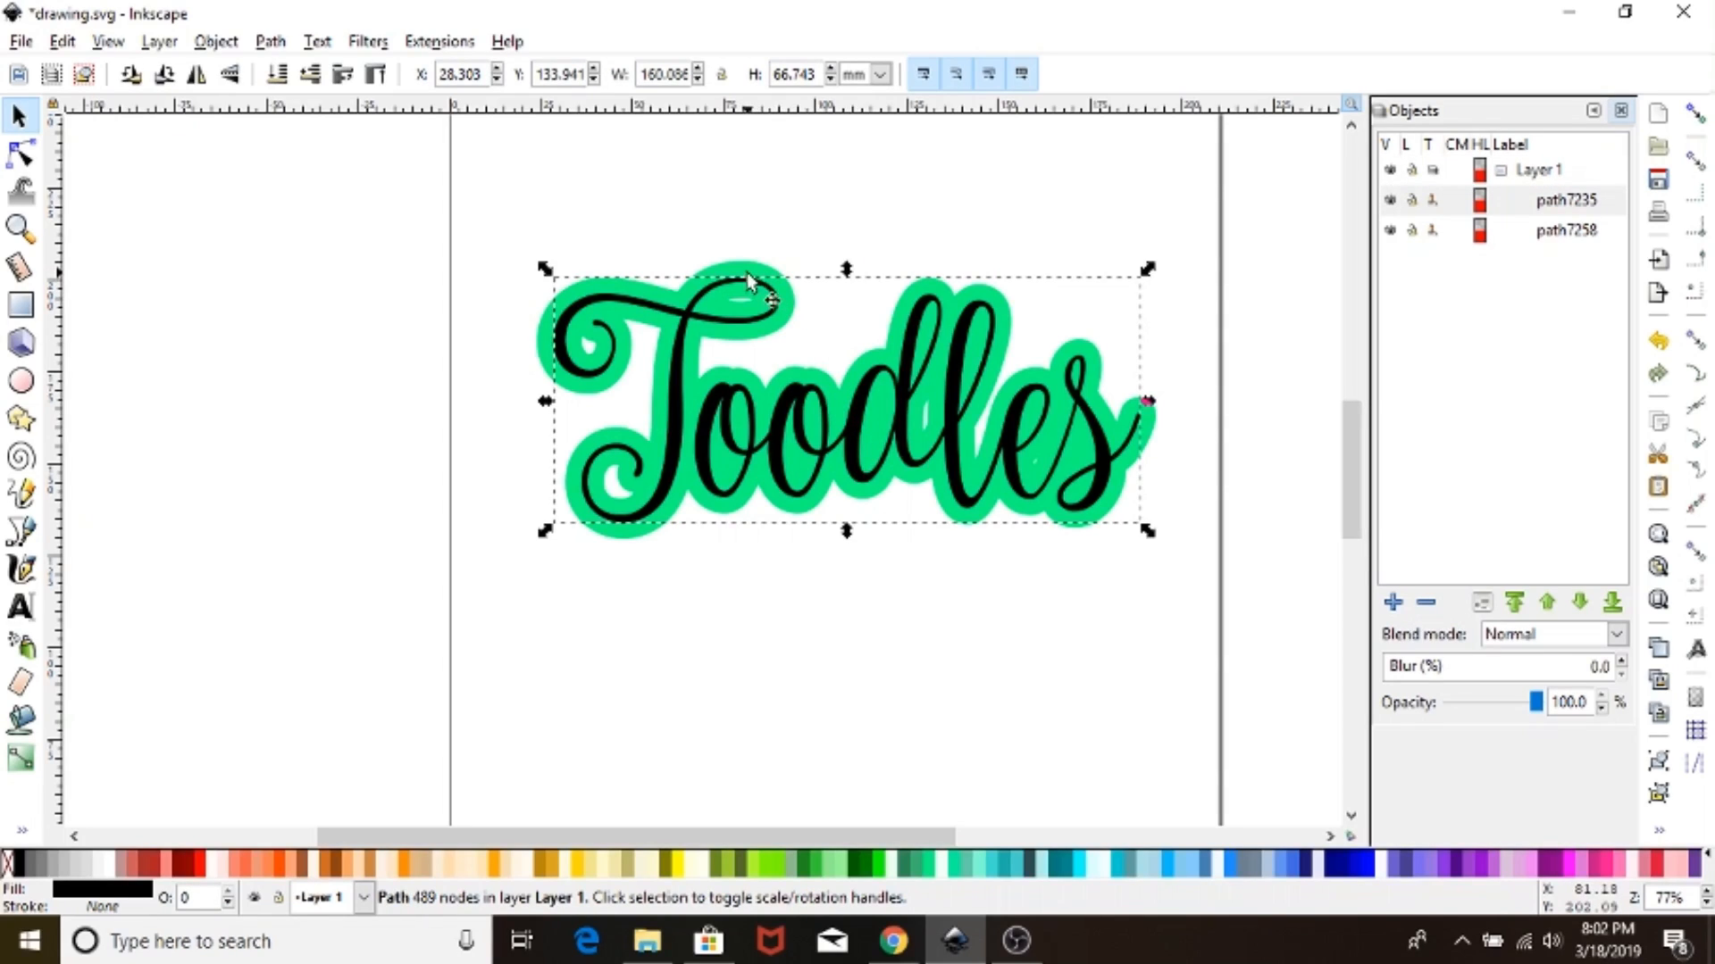
left_click(1390, 200)
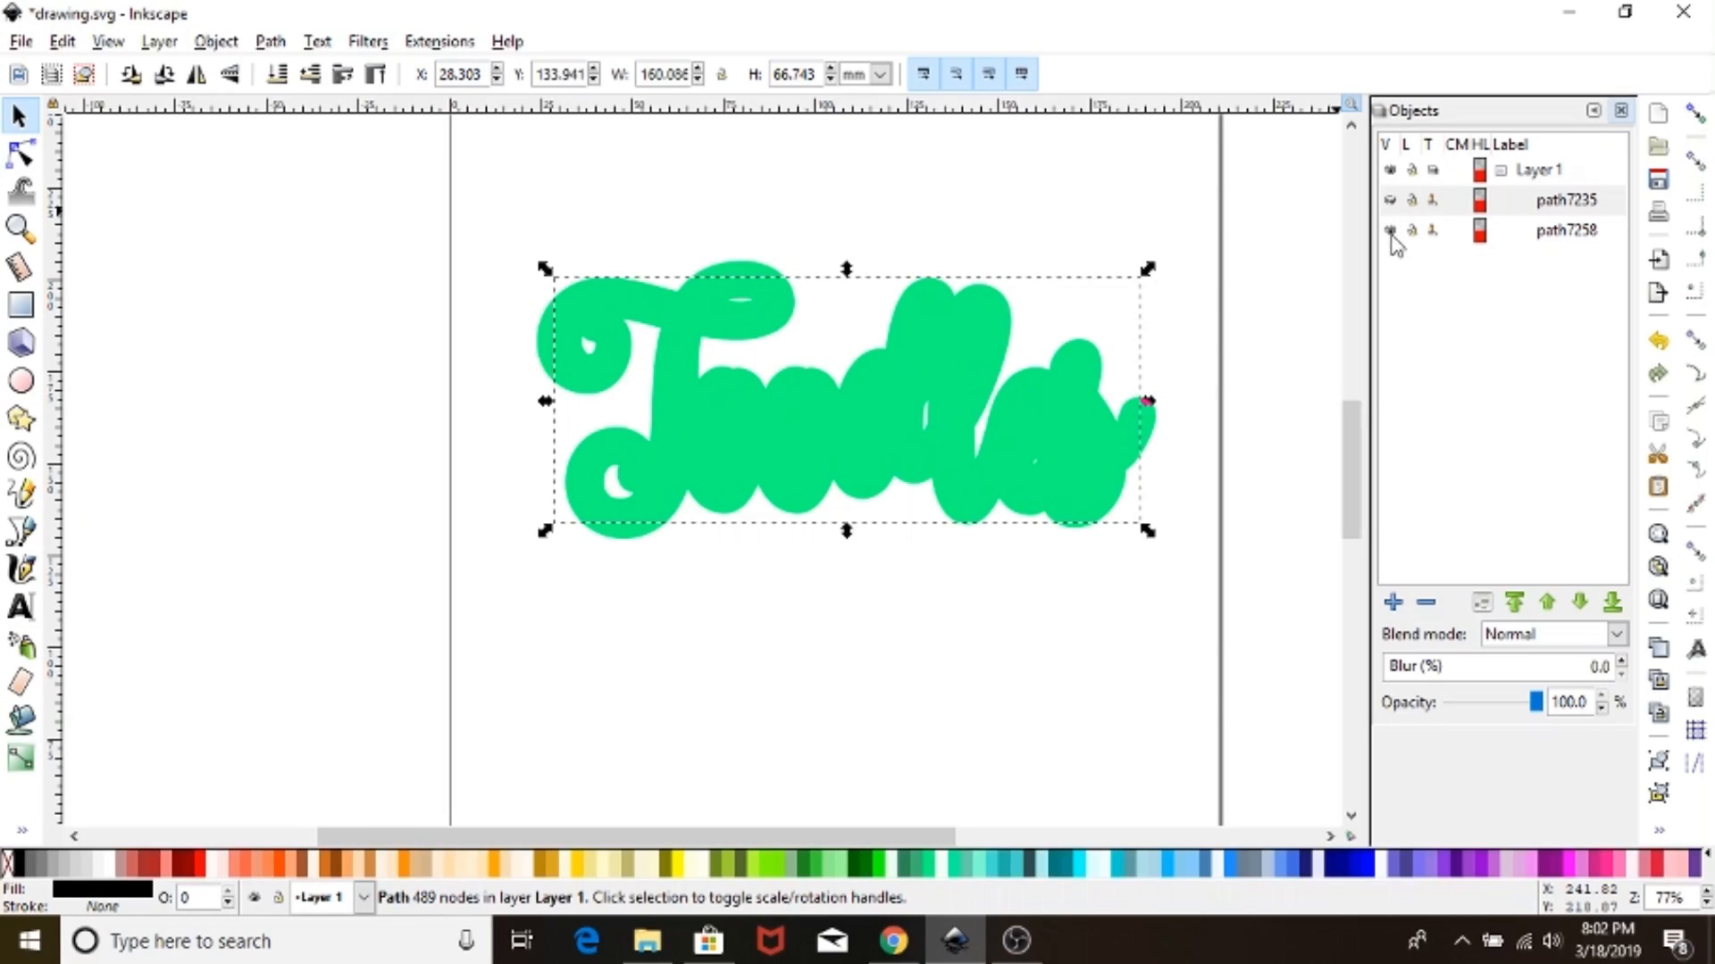
left_click(1286, 460)
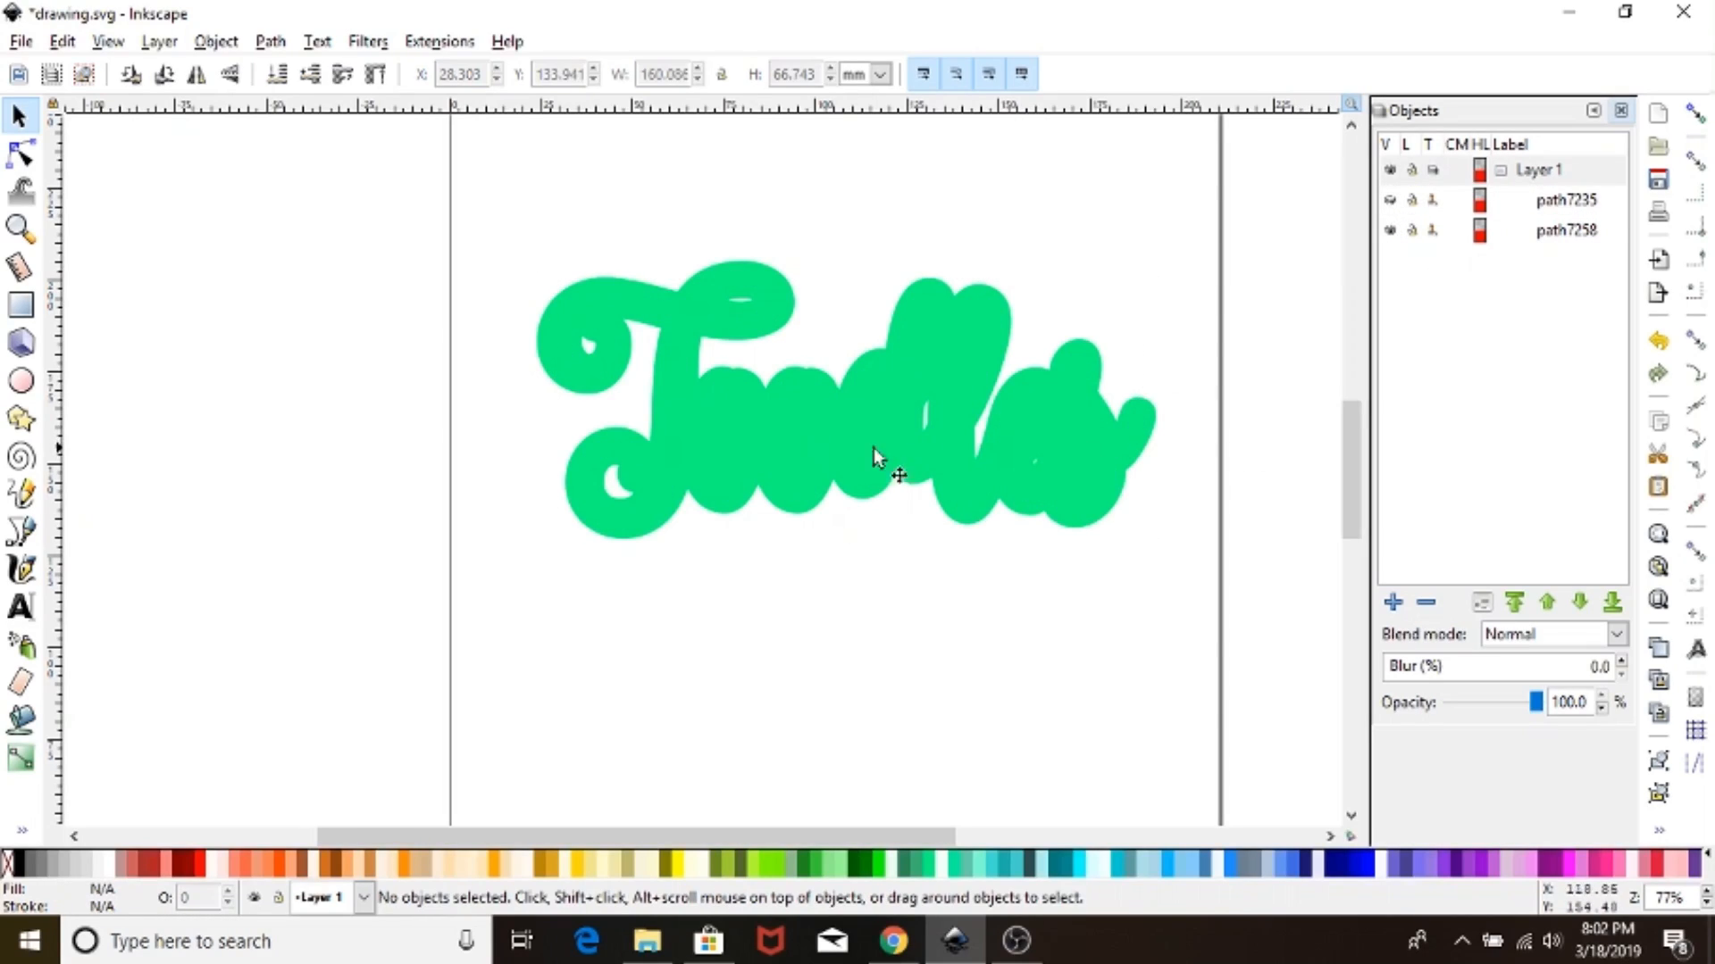
- Turn the green linked offset into a regular path with Combine and break it apart into separate pieces
left_click(739, 423)
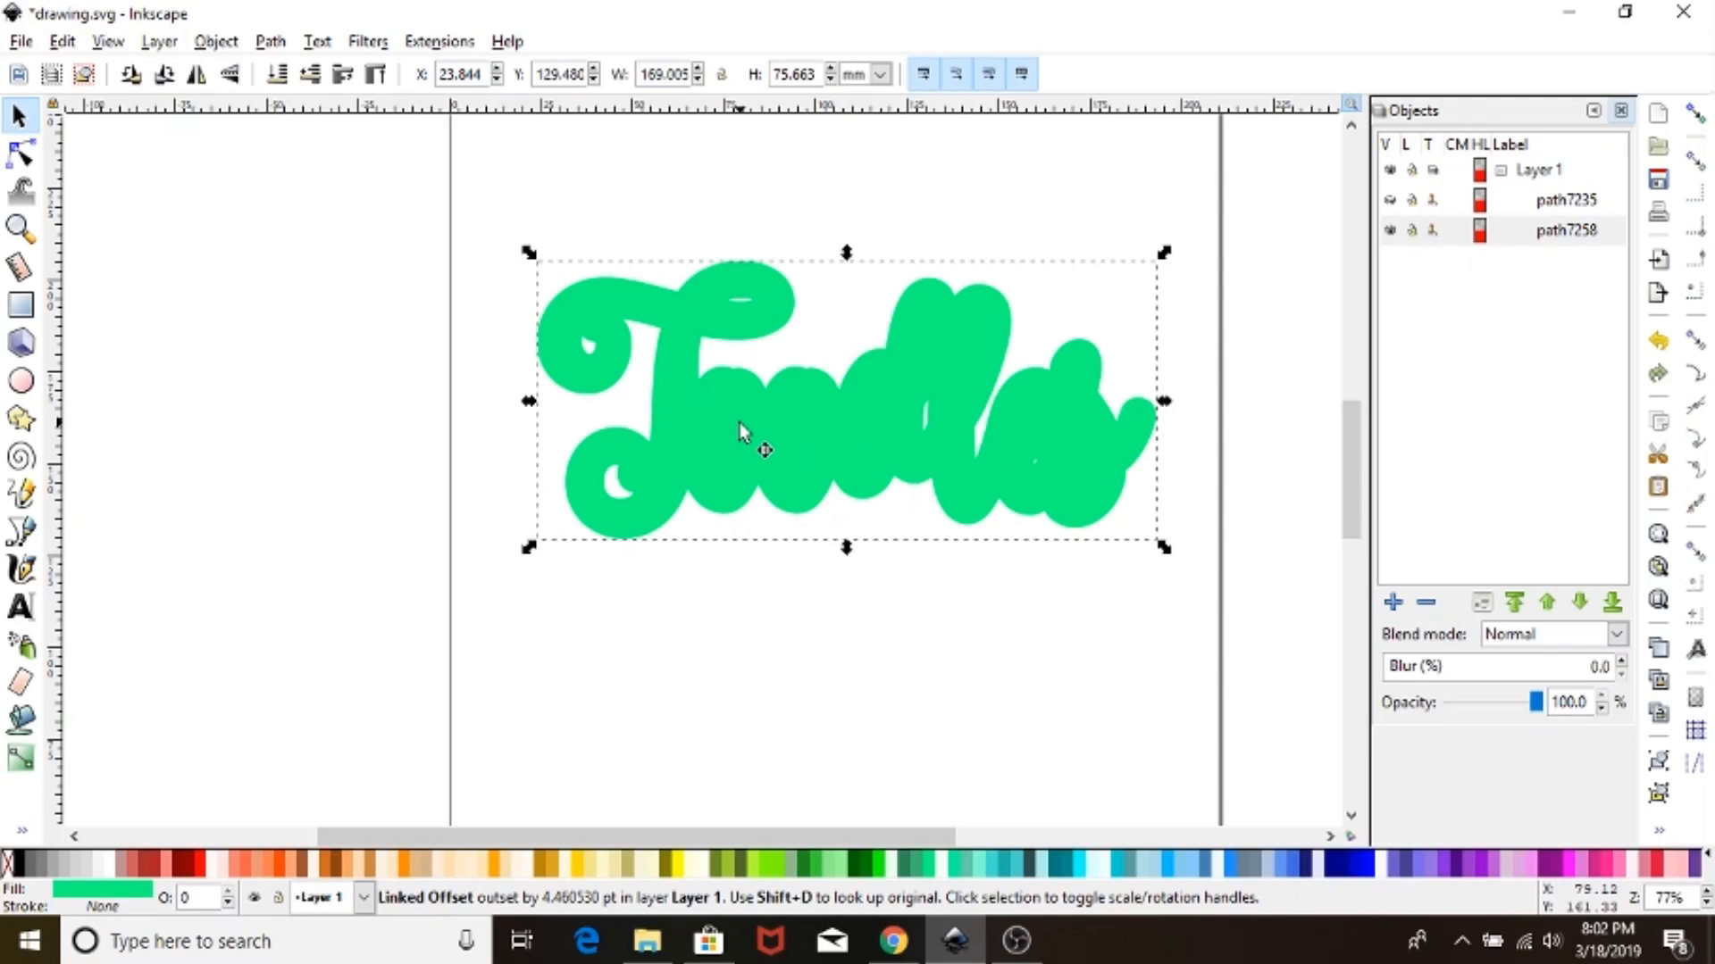
left_click(270, 41)
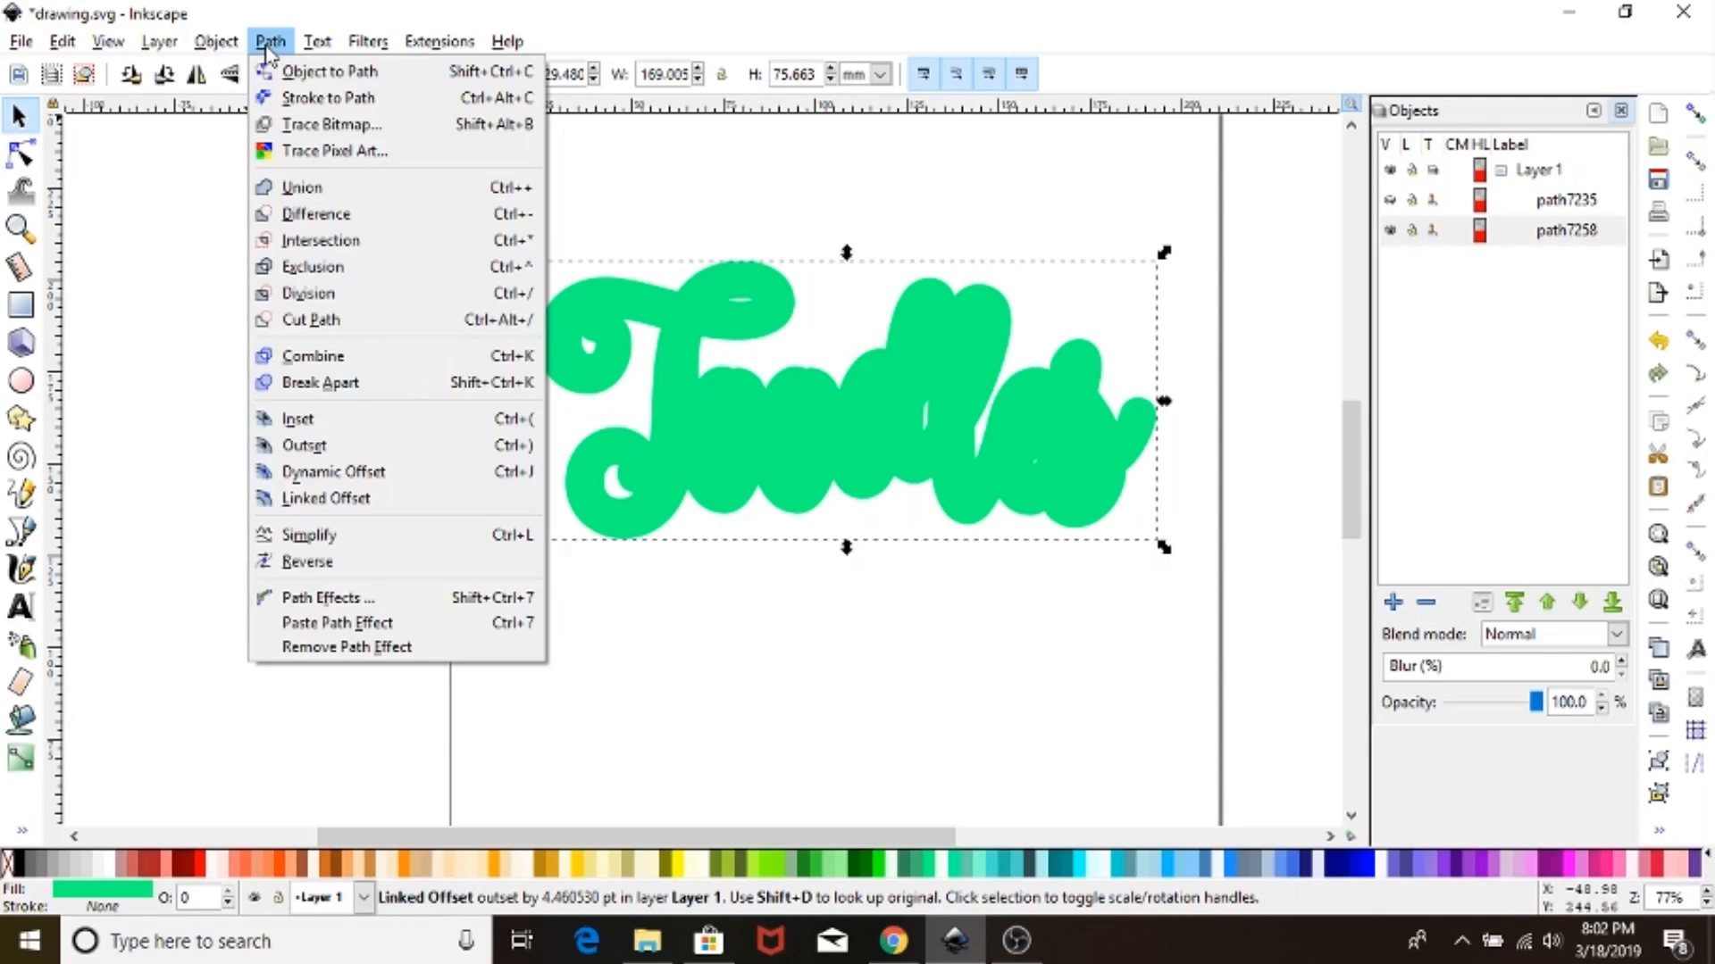
left_click(295, 362)
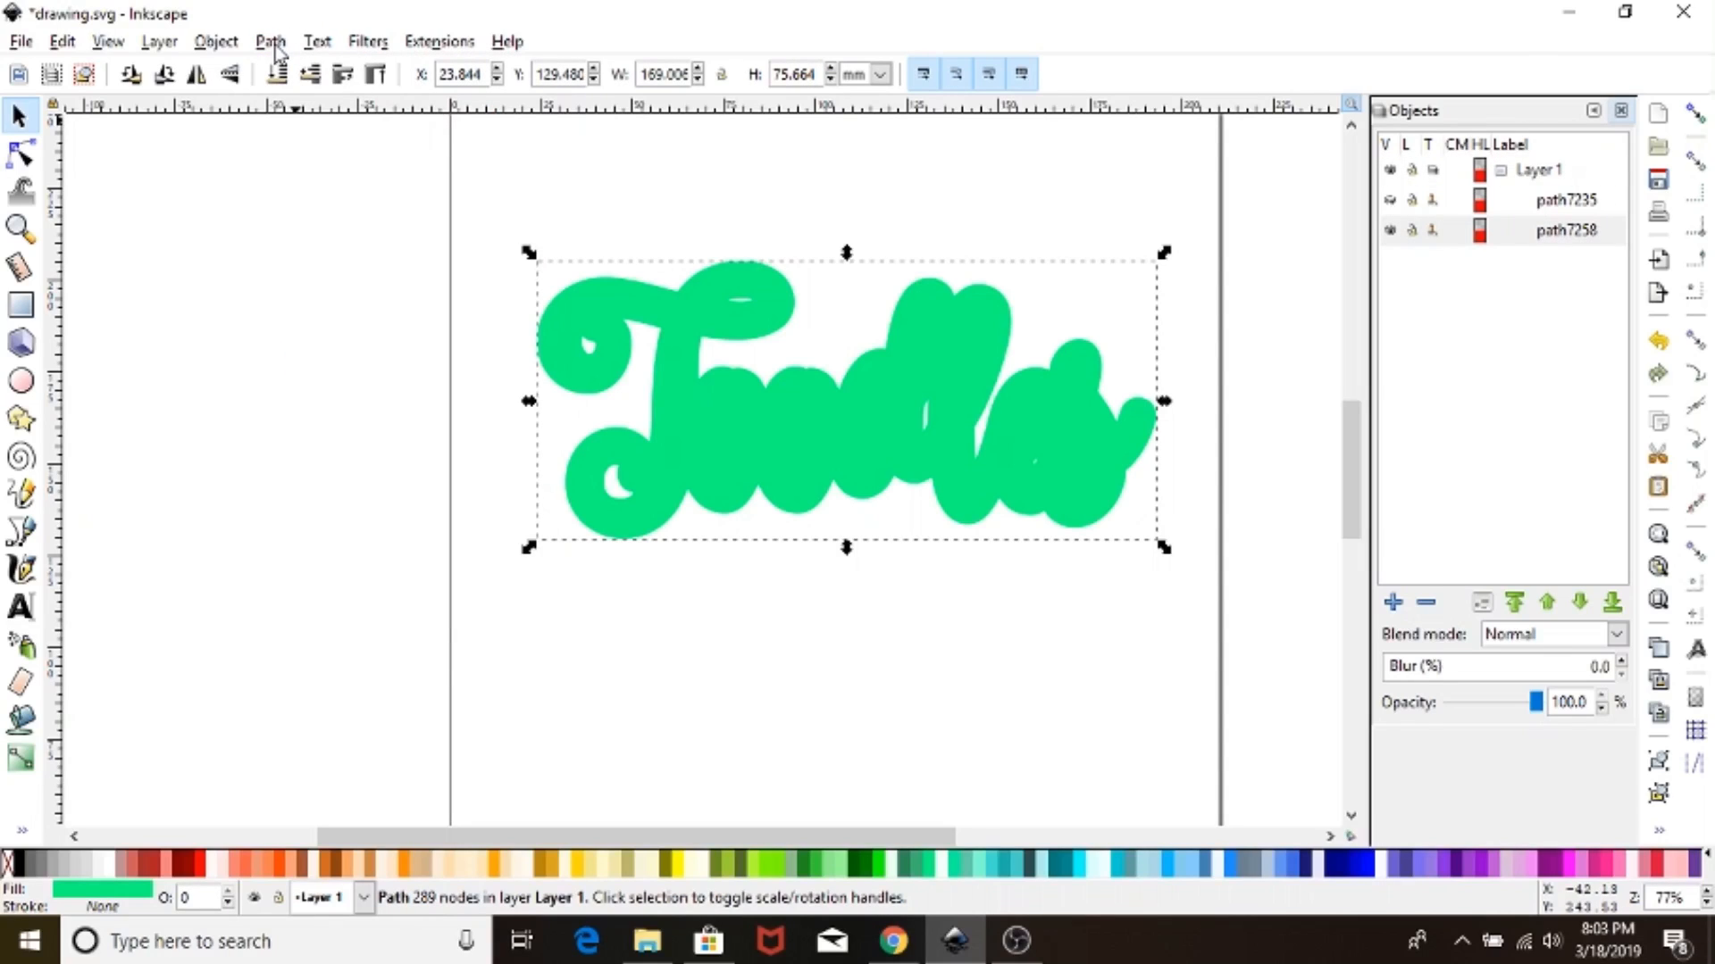
left_click(273, 45)
left_click(300, 383)
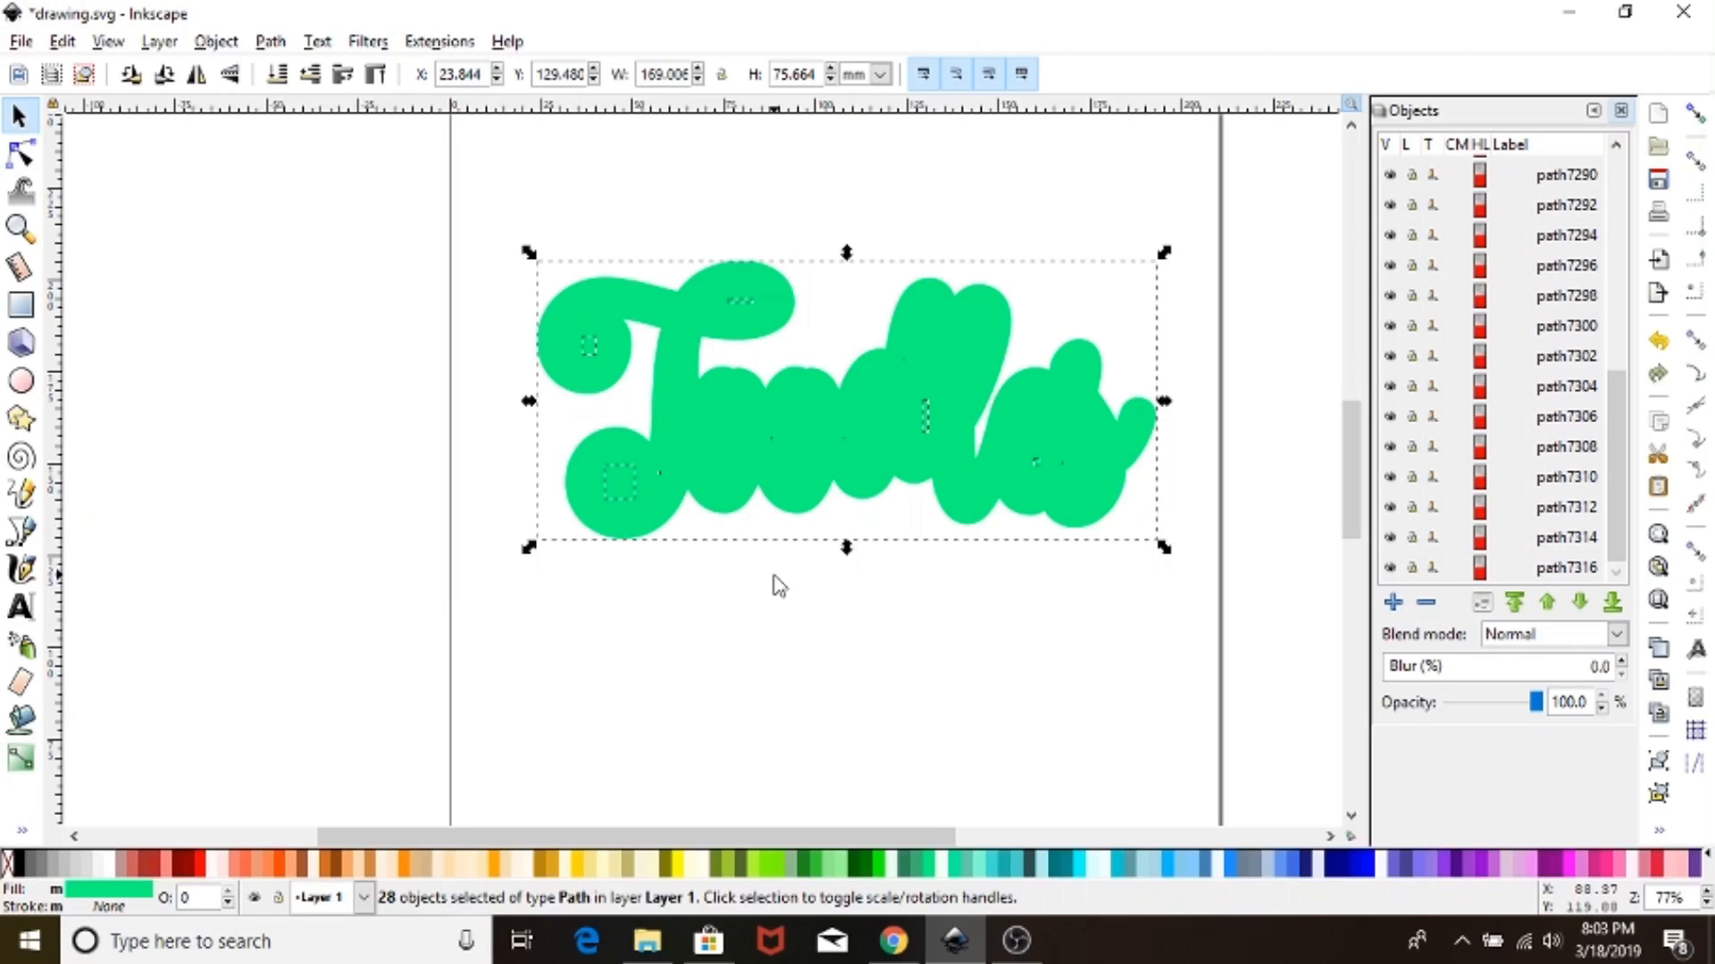
- Pick out the large outer shape among the broken-apart green pieces and hide it, leaving the small interior pieces
left_click(777, 584)
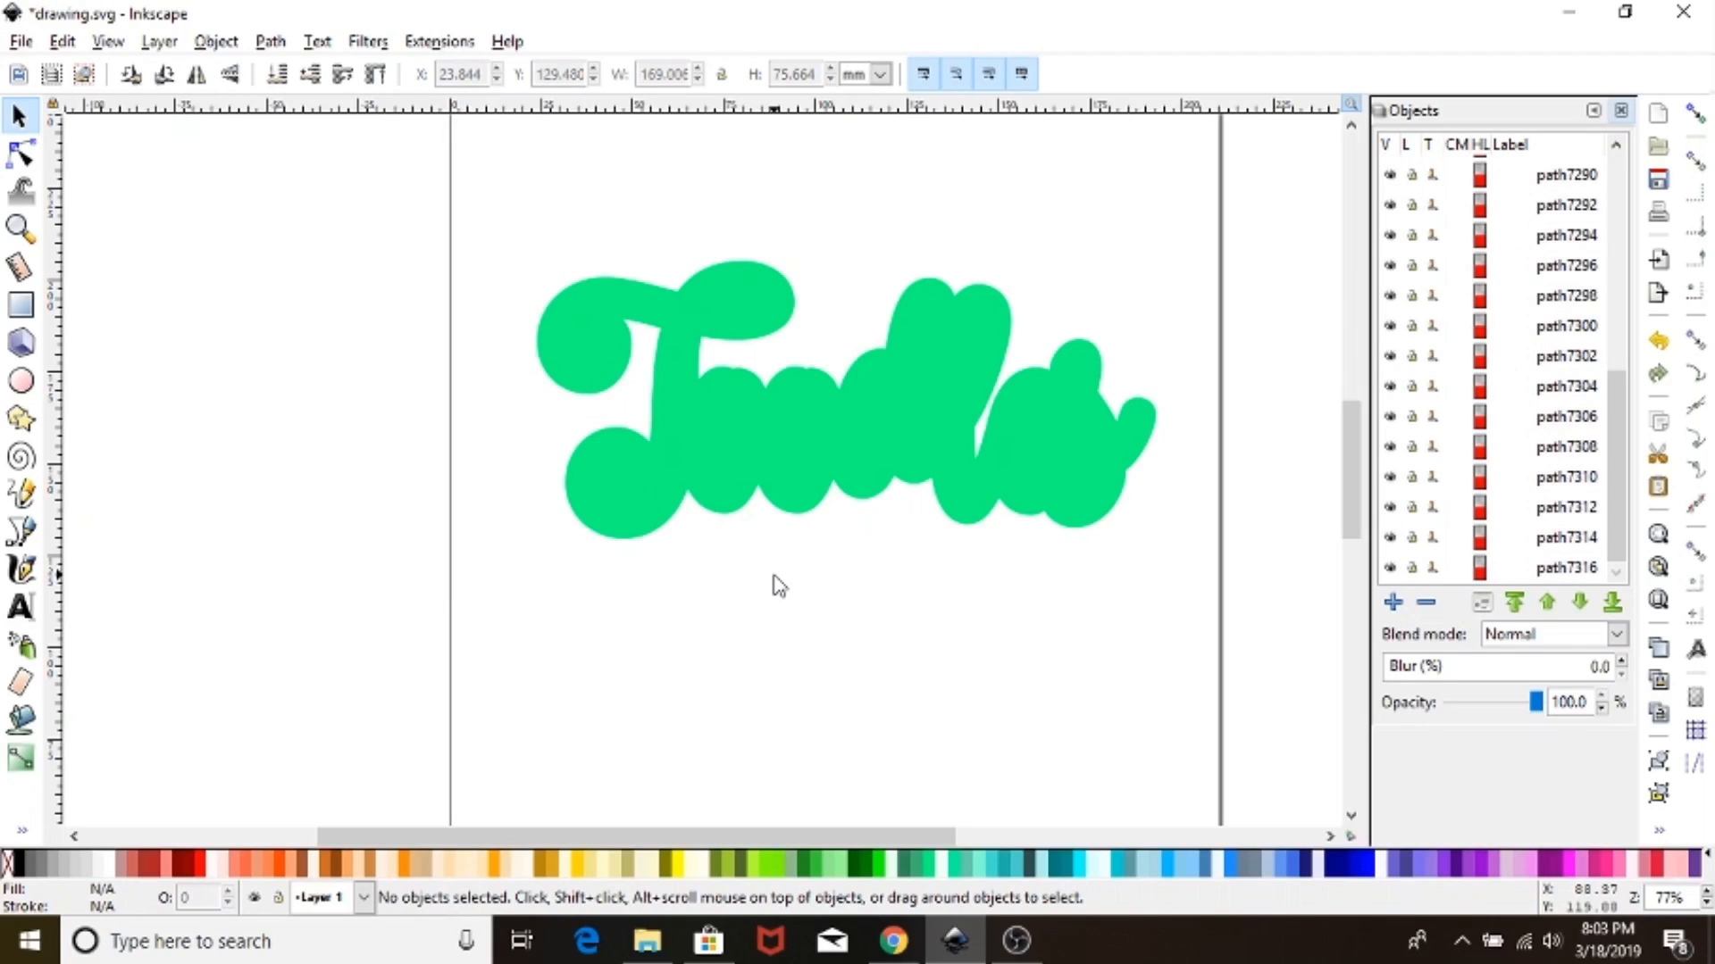
left_click(730, 518)
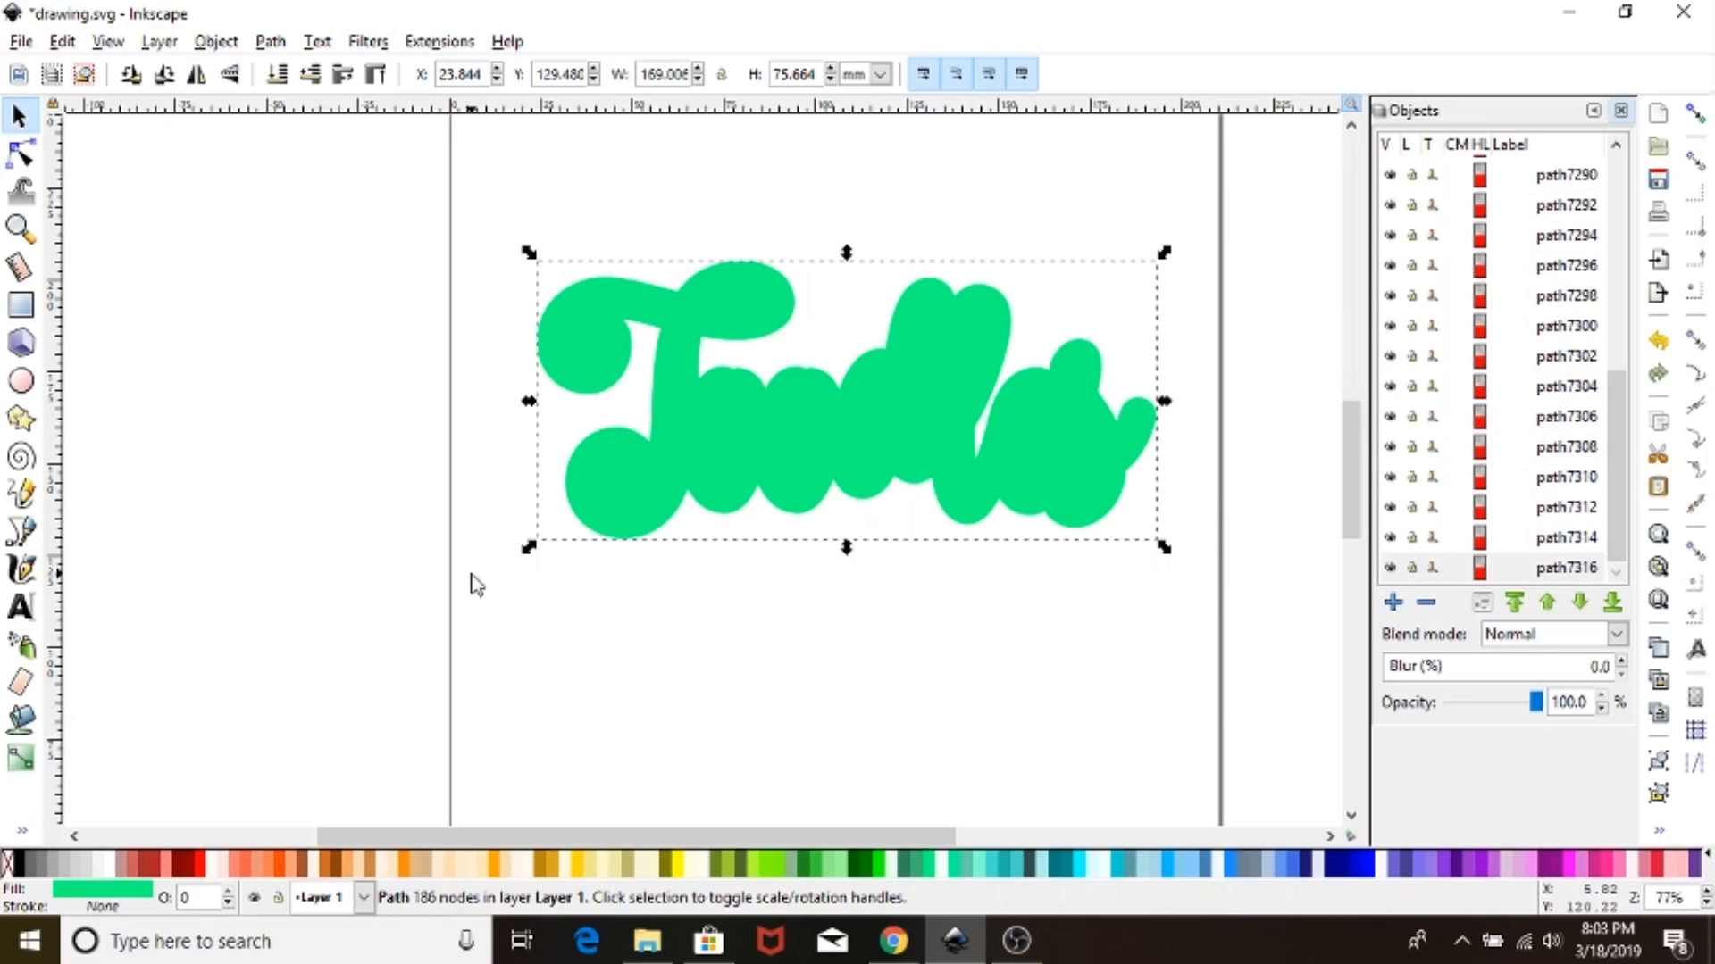
left_click(611, 484, "alt")
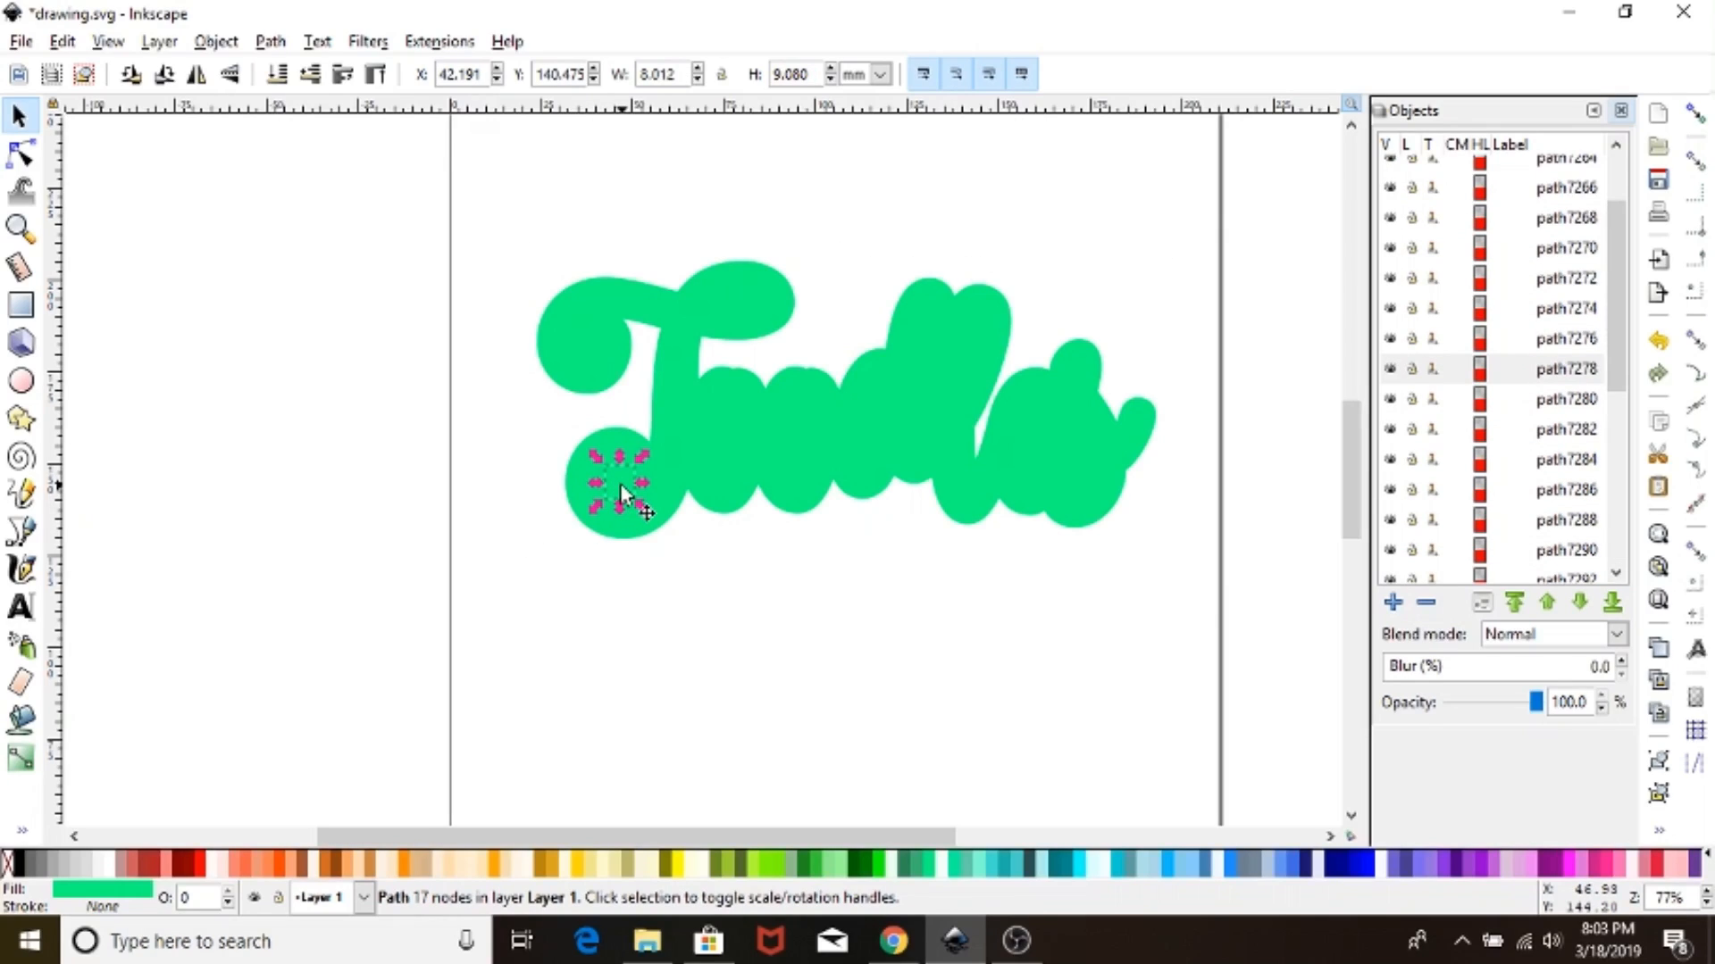
left_click(796, 518)
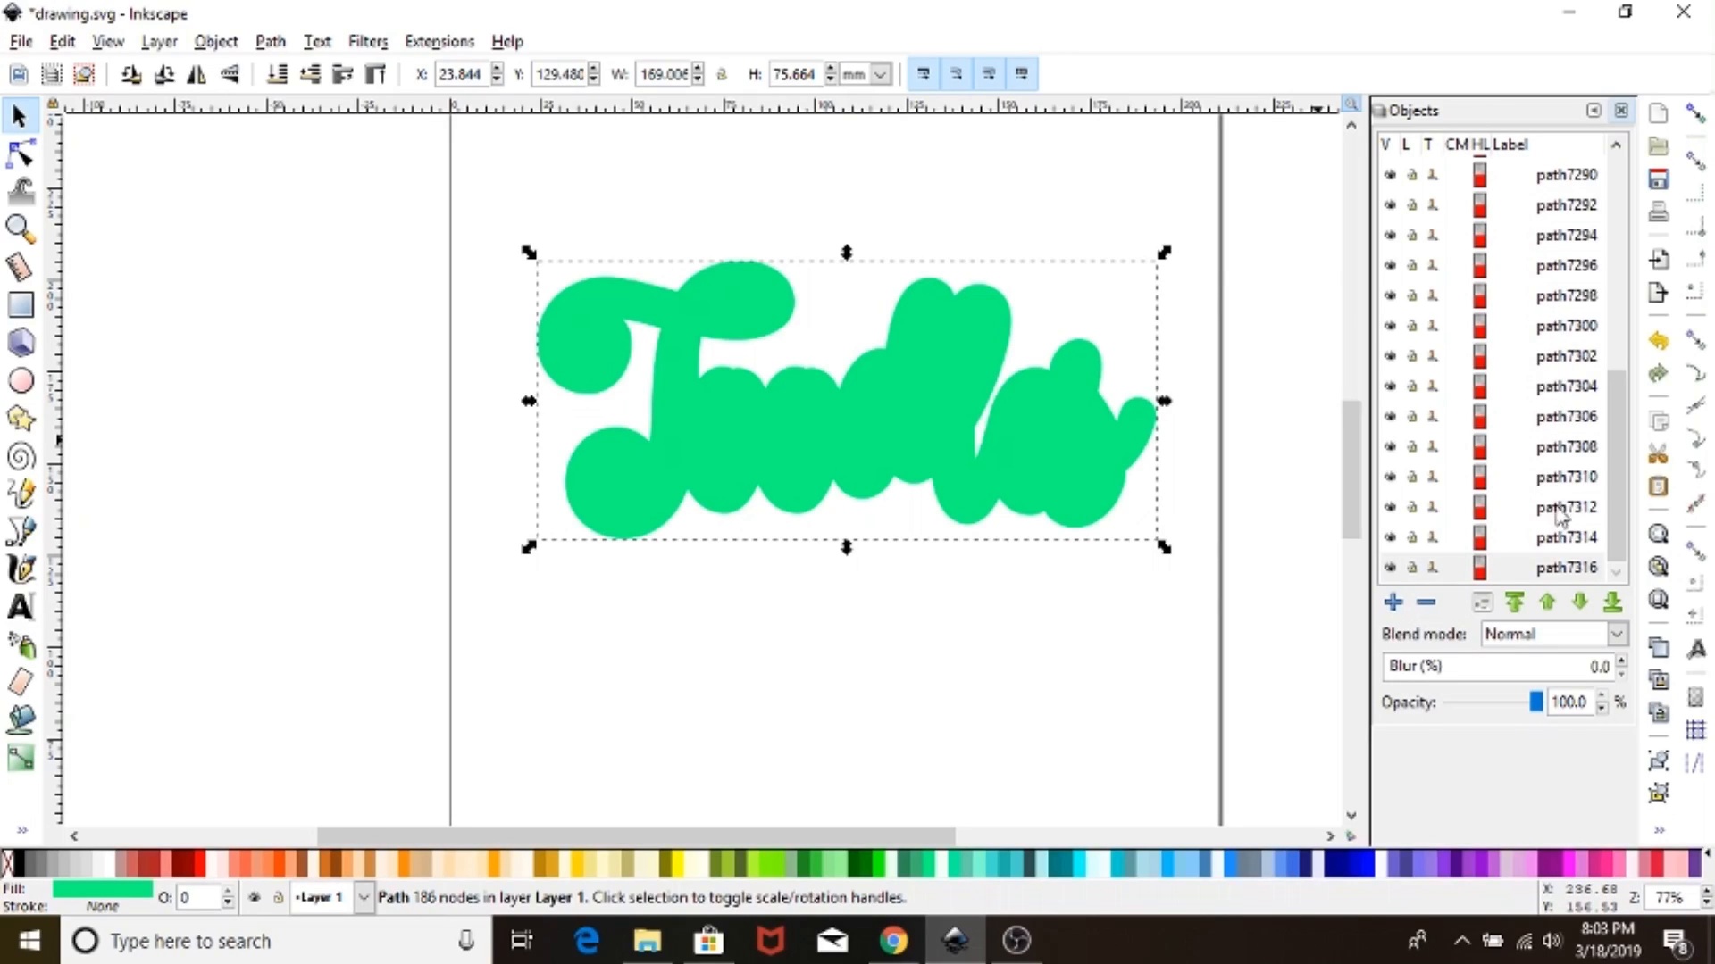
left_click(1567, 572)
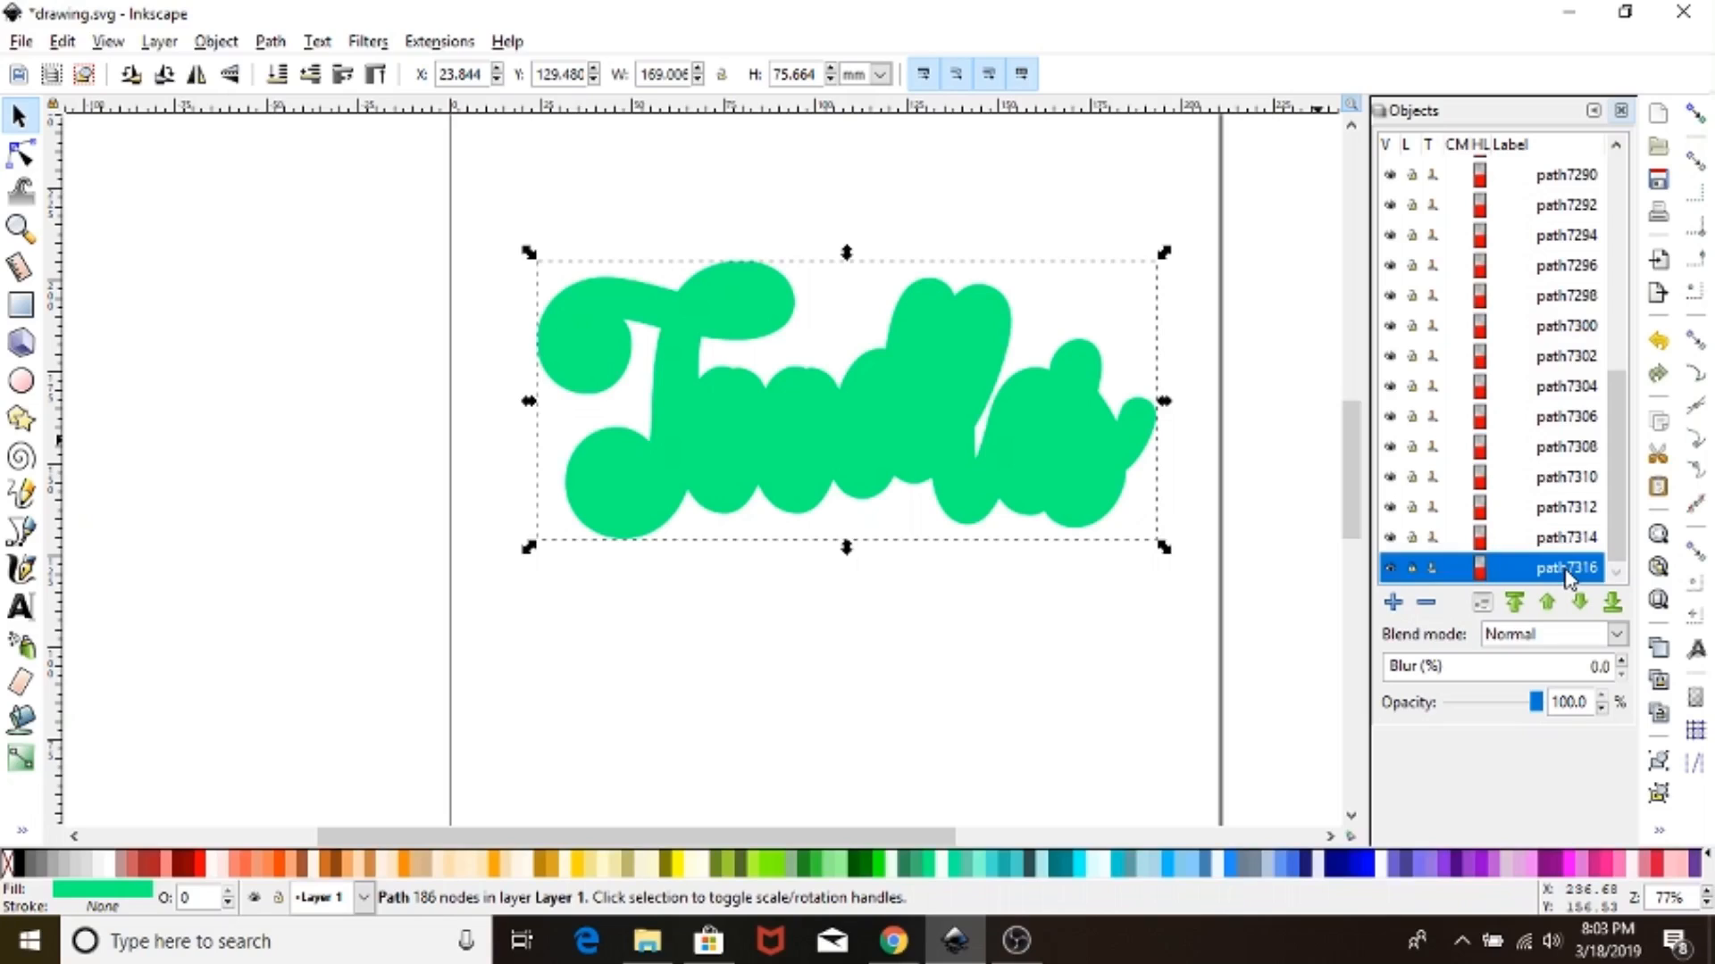
left_click(1568, 540)
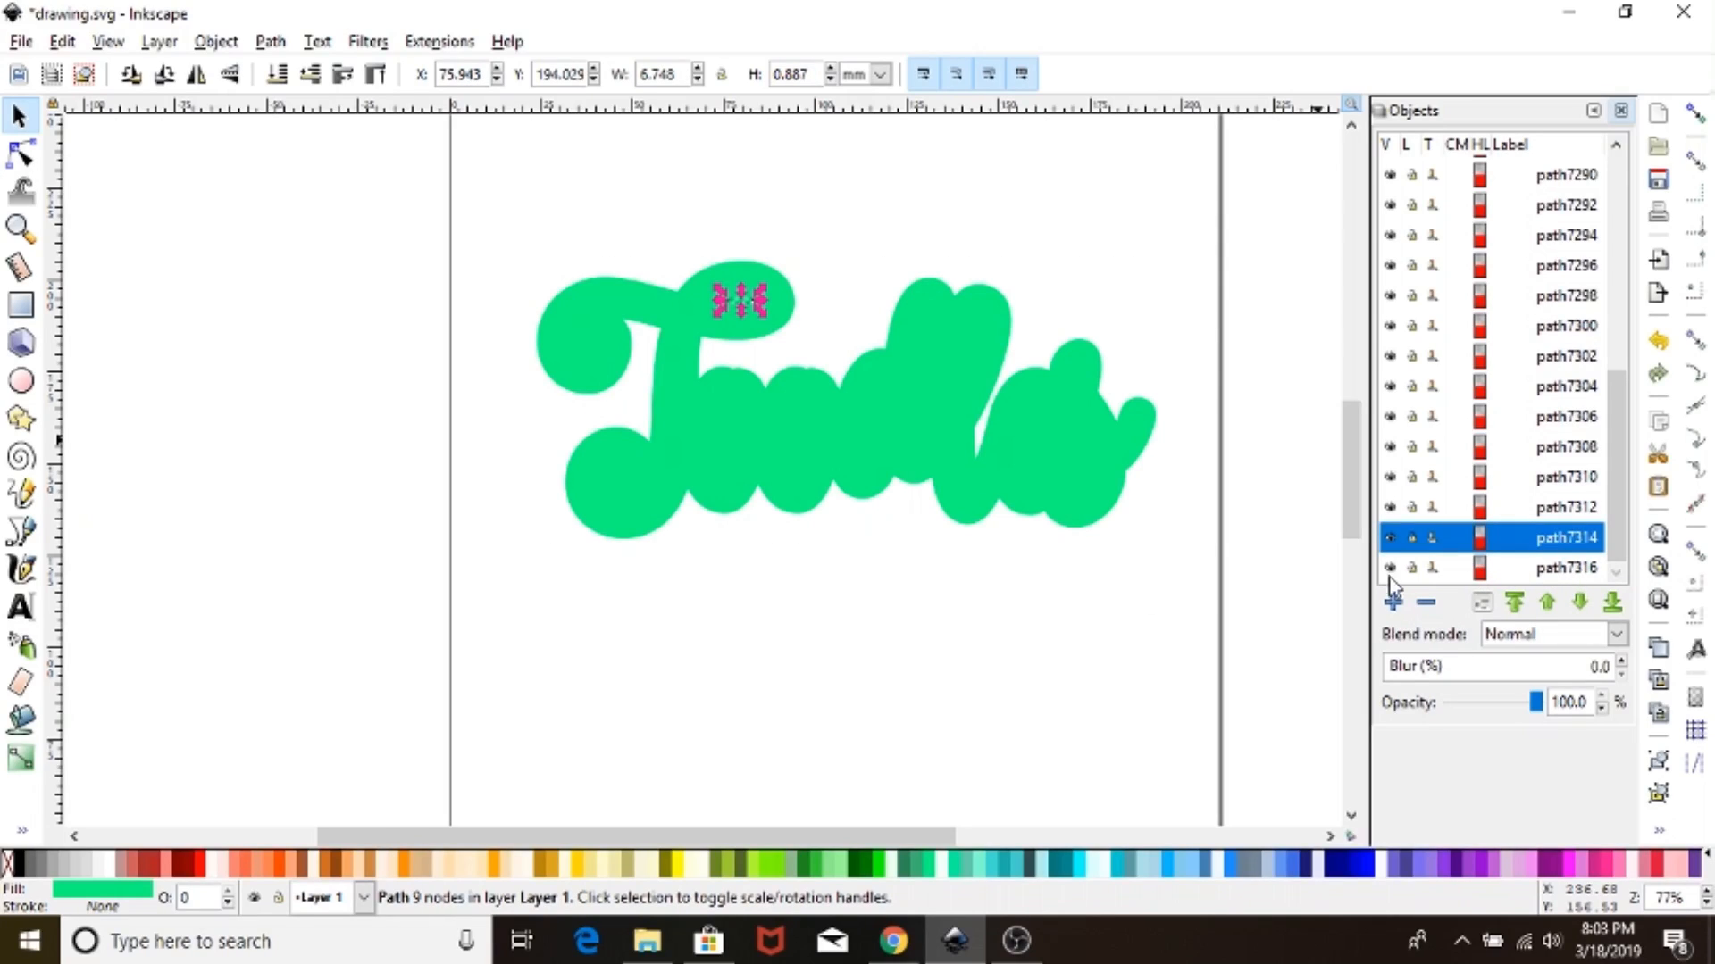
left_click(1045, 522)
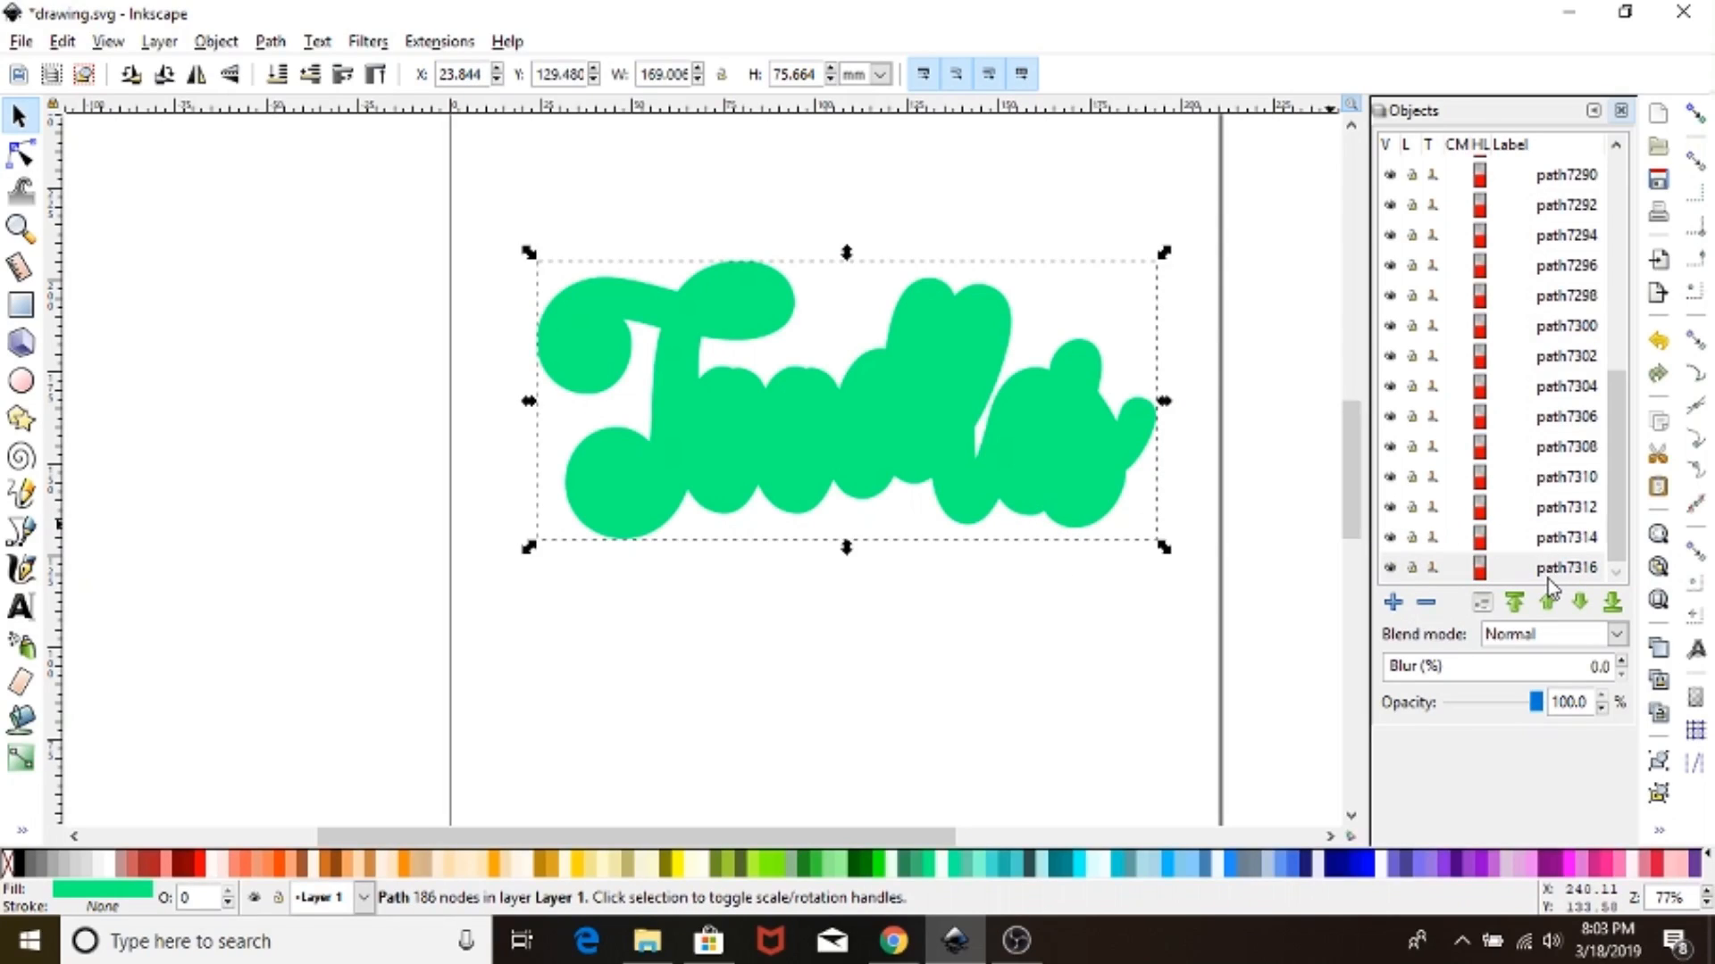
left_click(1389, 568)
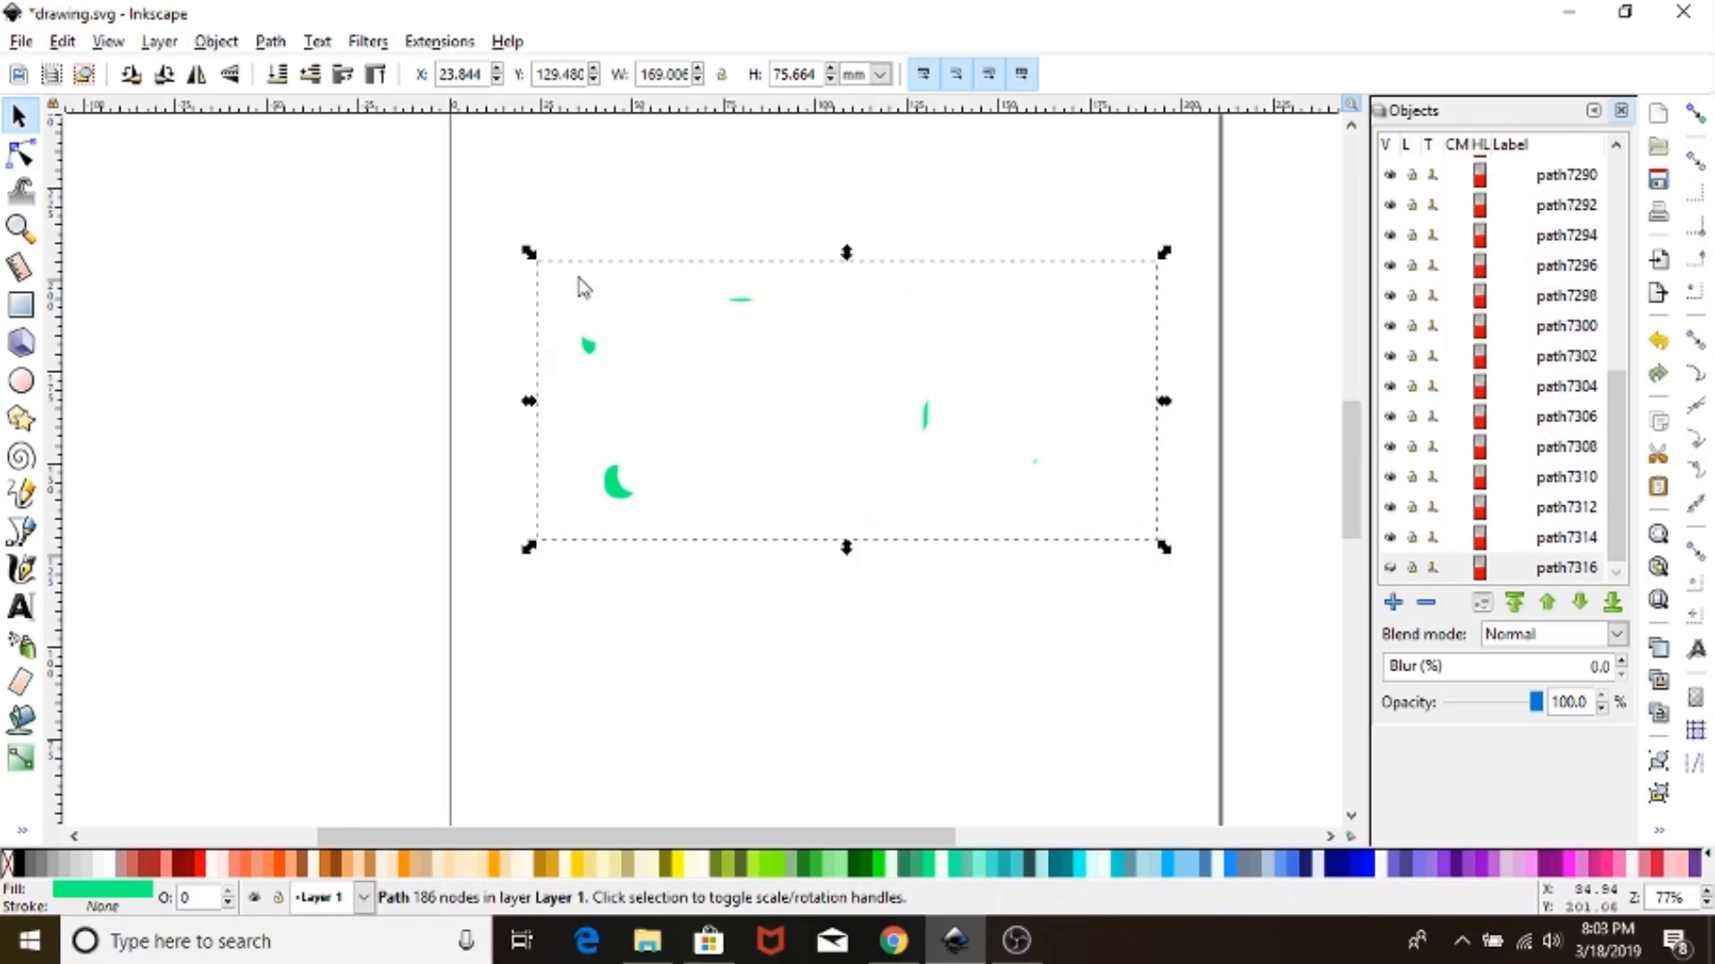
- Delete all the small leftover green pieces from inside the hidden outer shape
left_click(444, 183)
left_click_drag(443, 180, 1247, 671)
key("Delete")
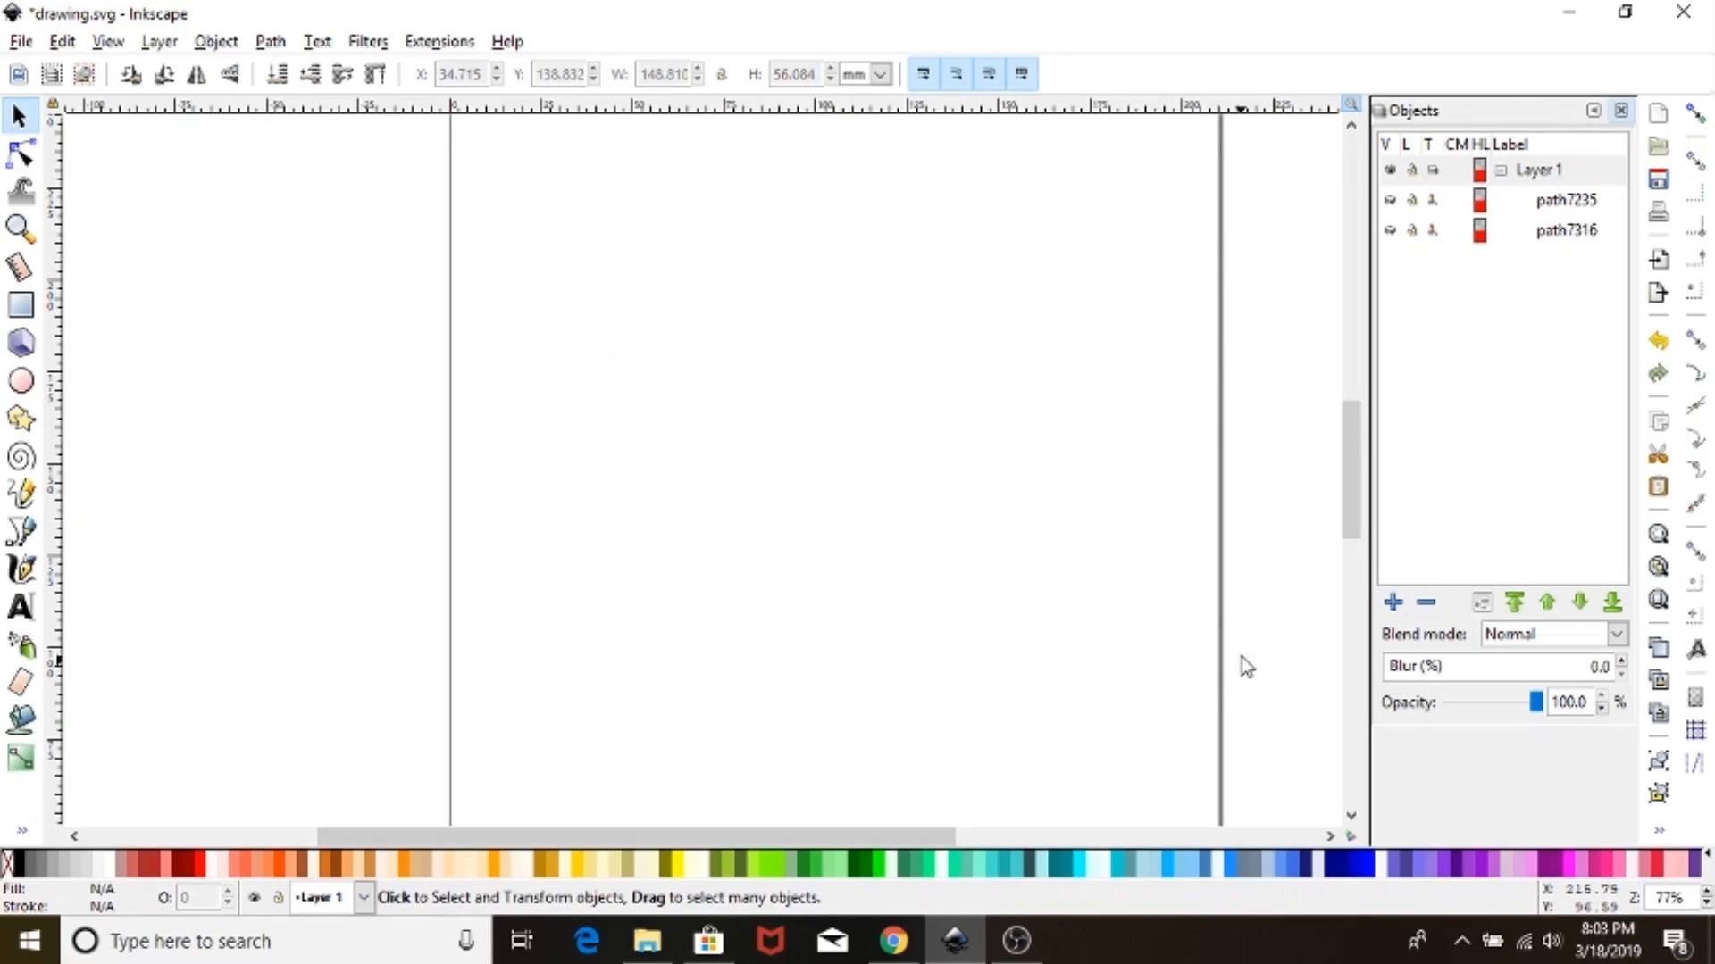
- Unhide the black Toodles lettering and the green outer shape, and clear the selection
left_click(1581, 202)
left_click(1576, 232)
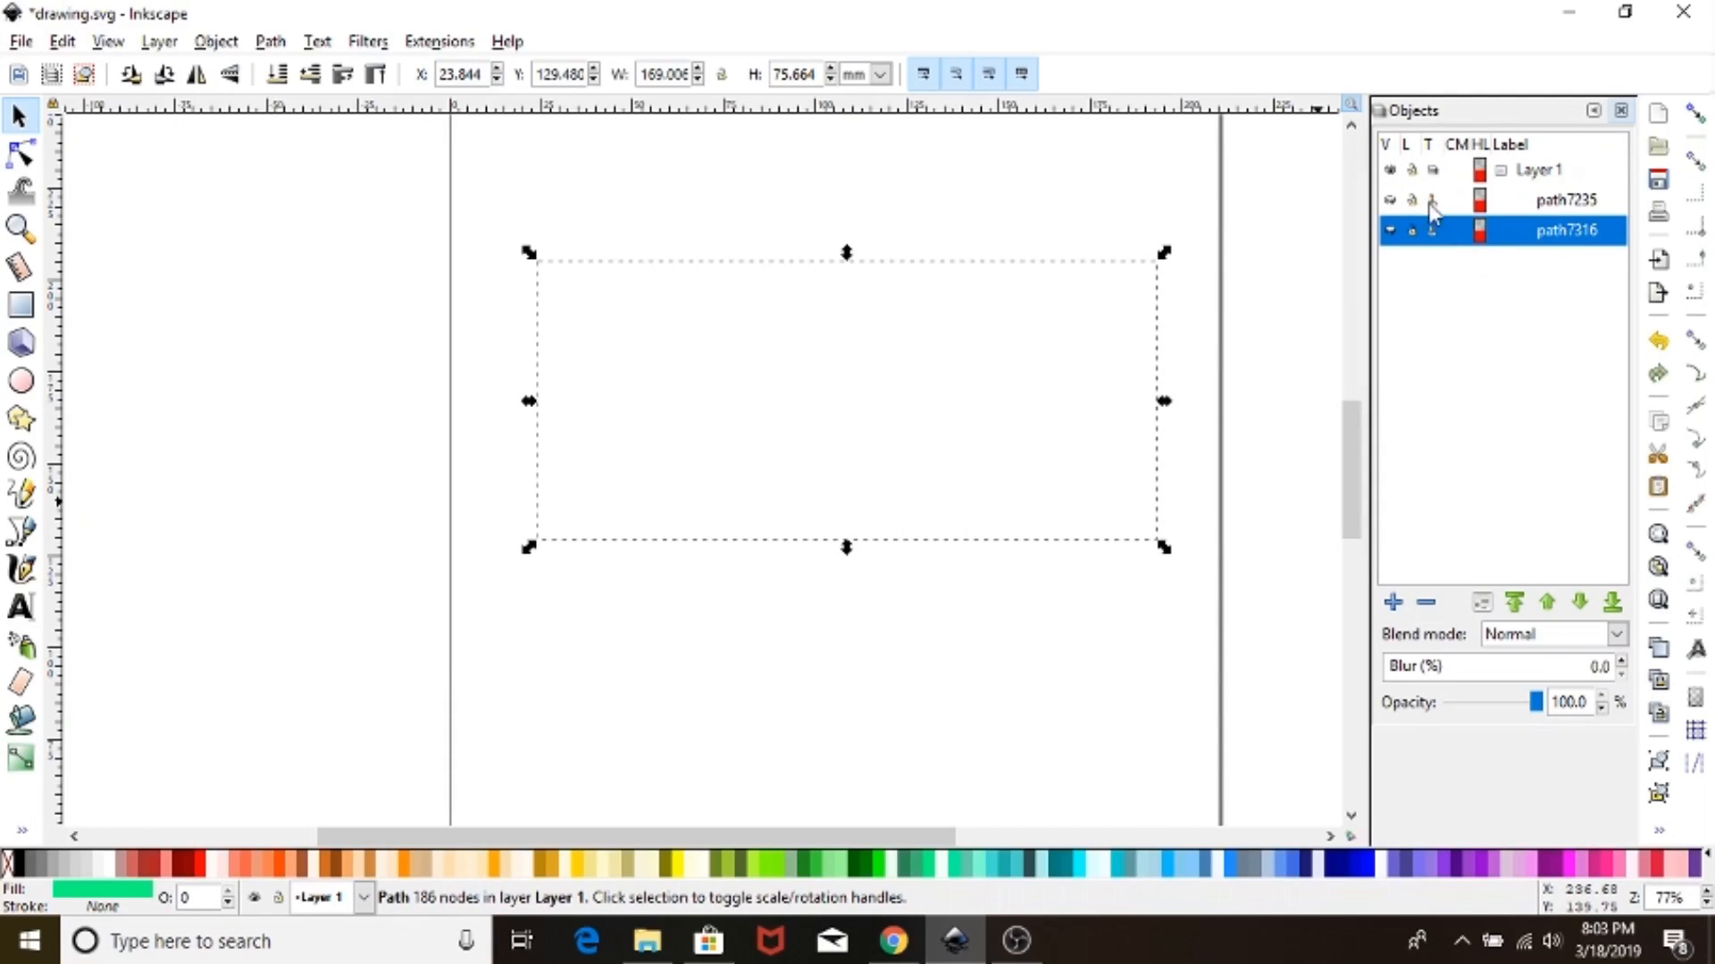
left_click(1391, 230)
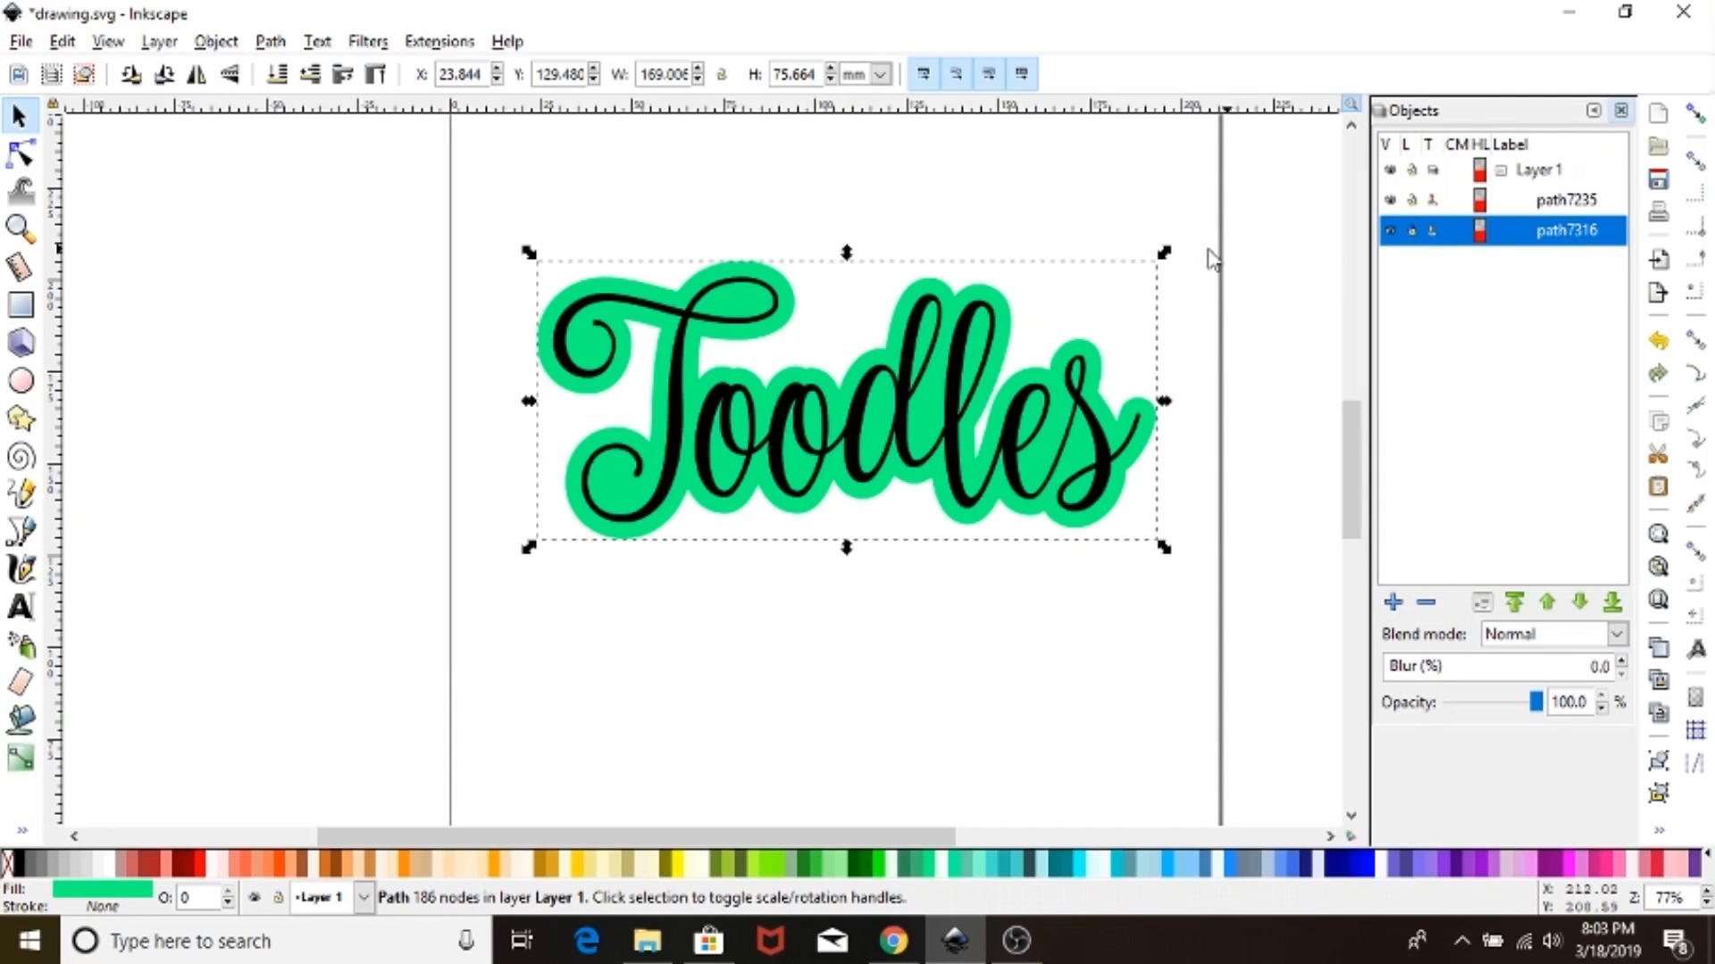
left_click(1251, 384)
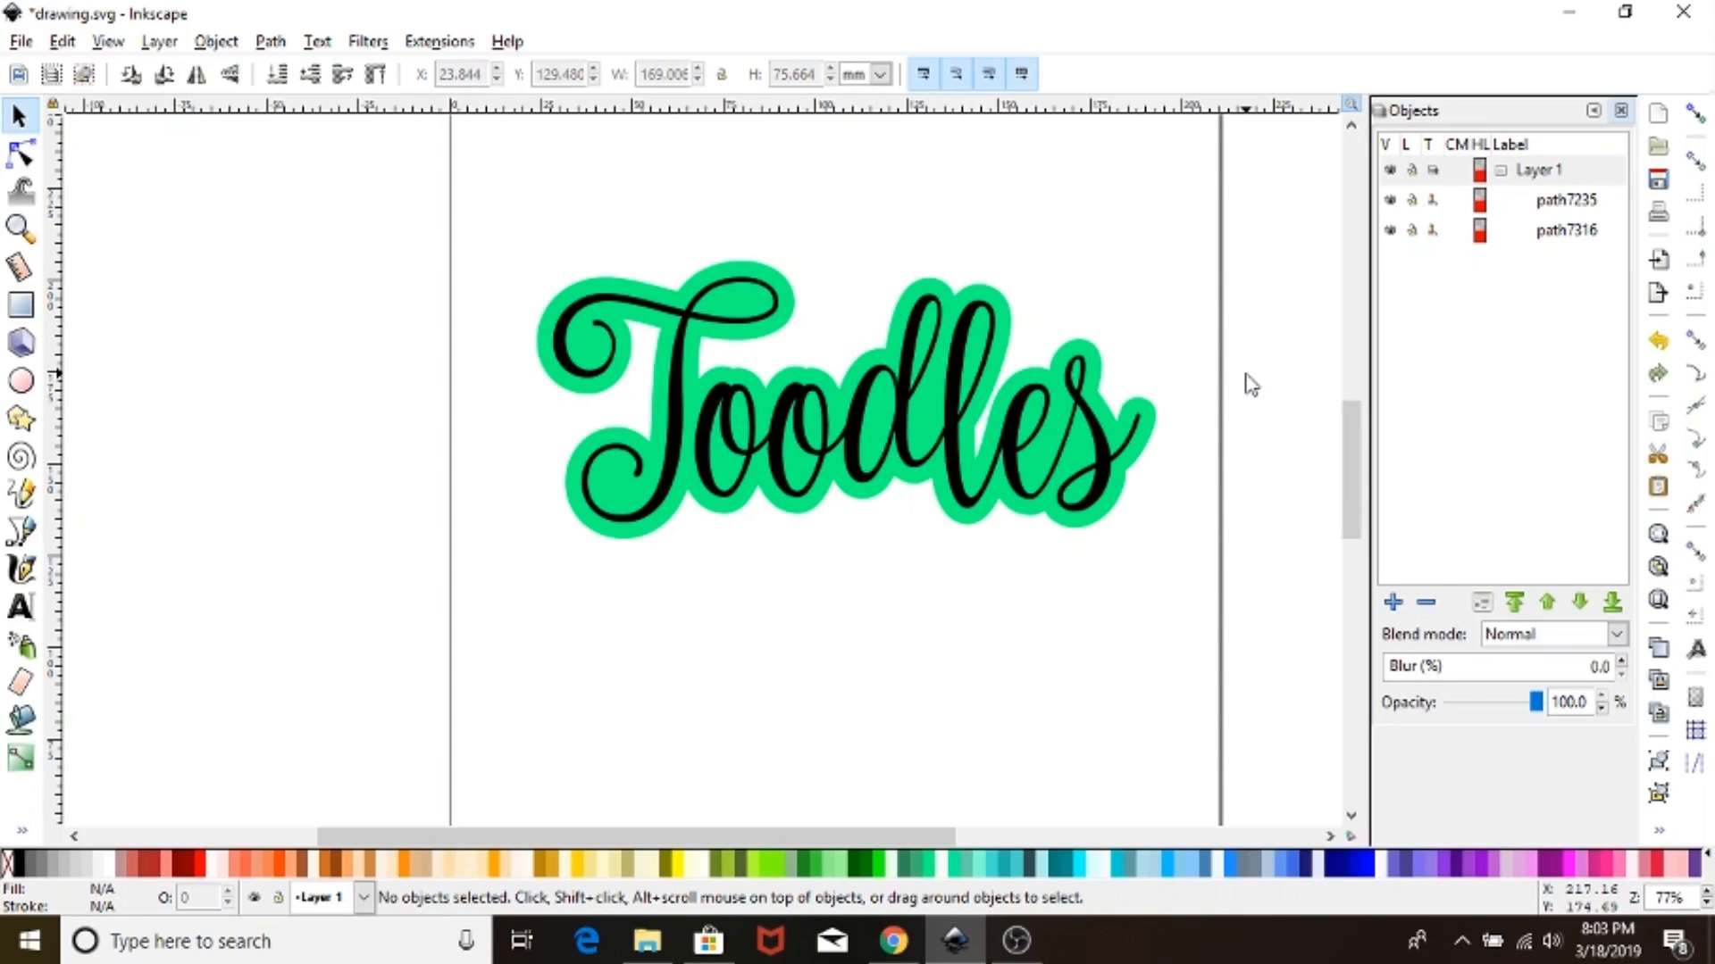
left_click(853, 435)
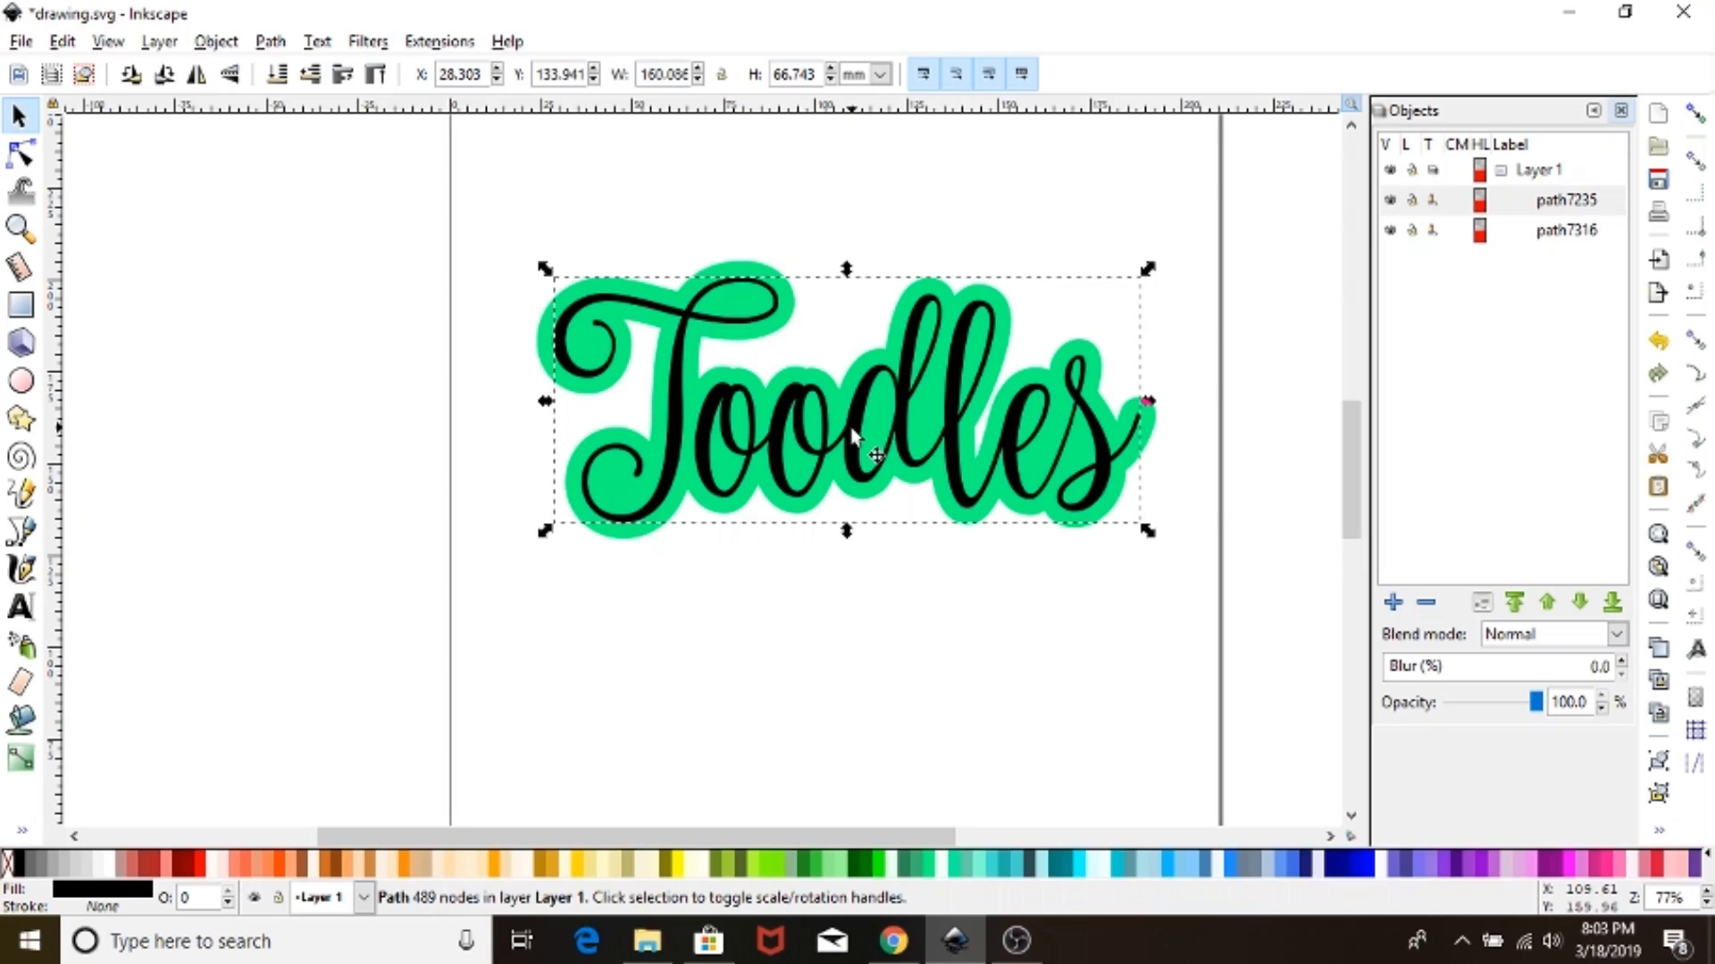
left_click(271, 41)
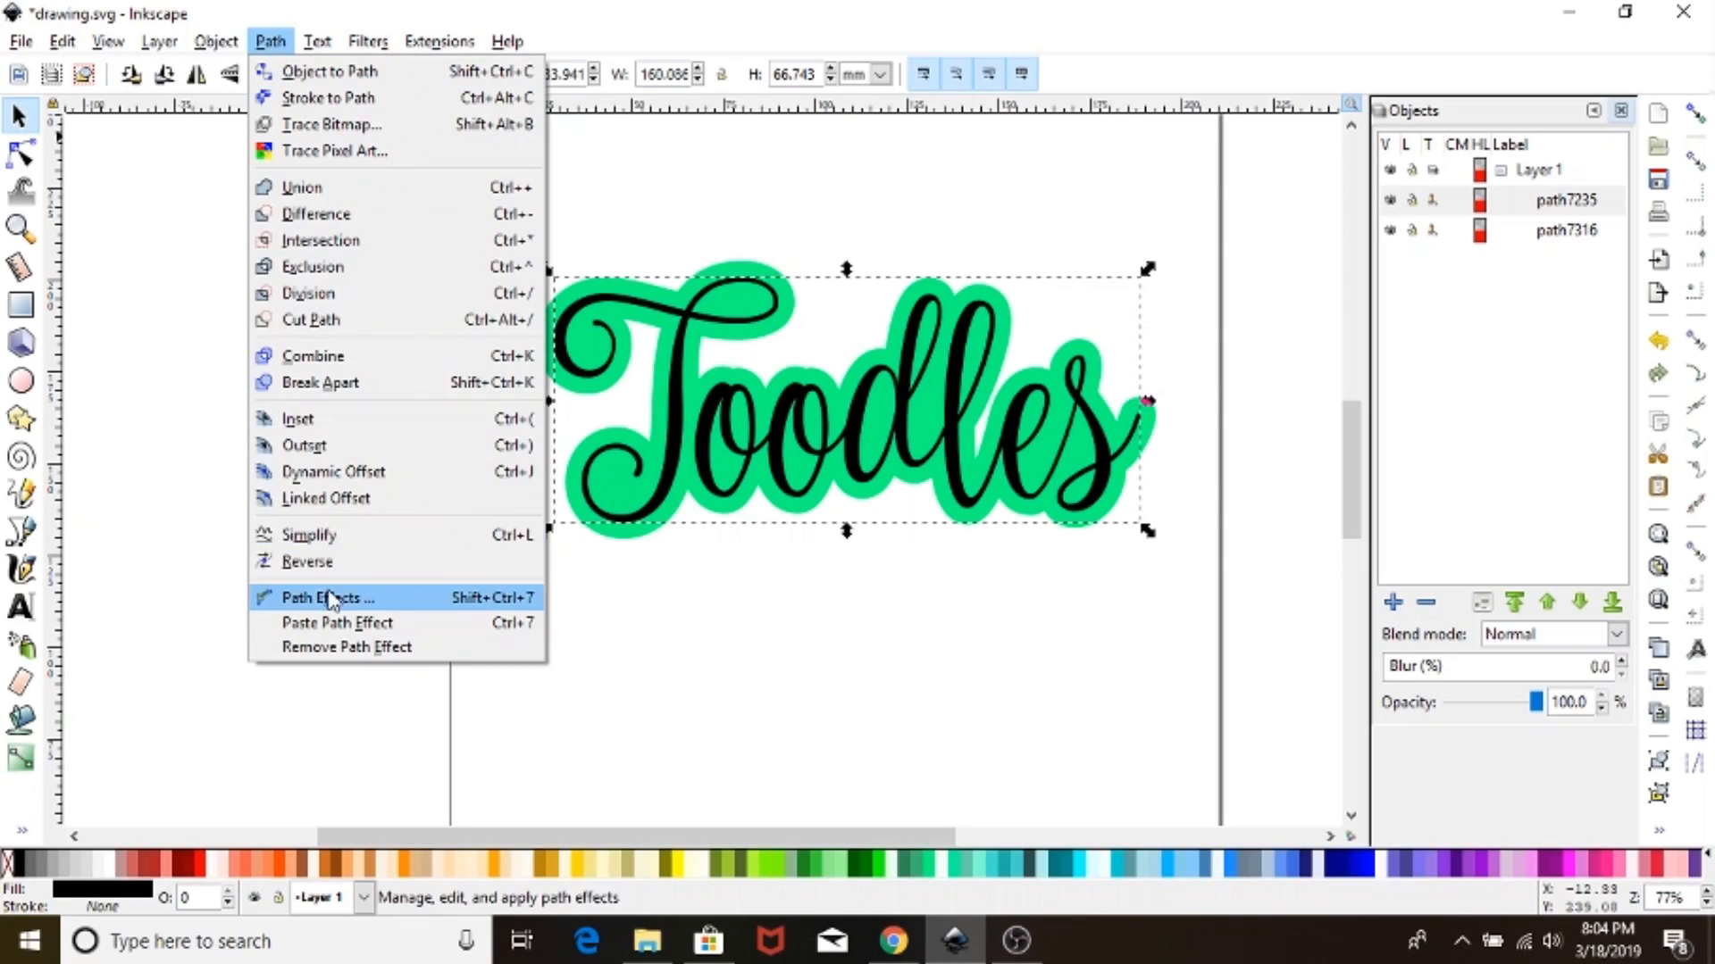
left_click(322, 536)
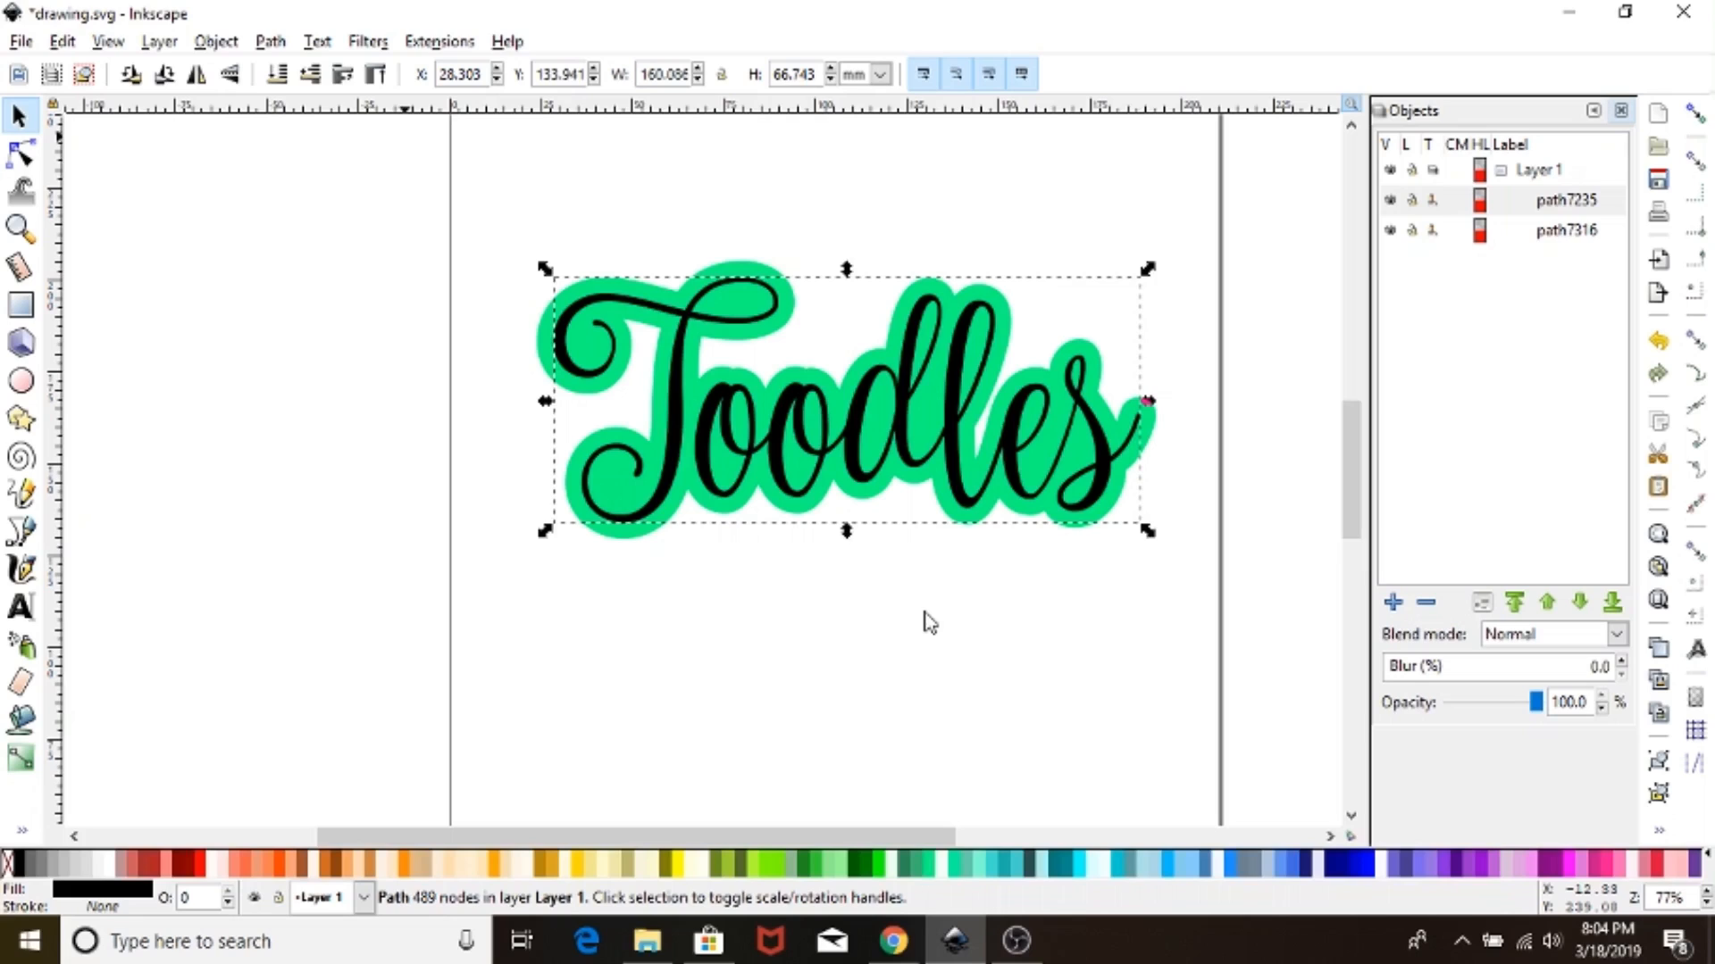
left_click(24, 47)
left_click(78, 230)
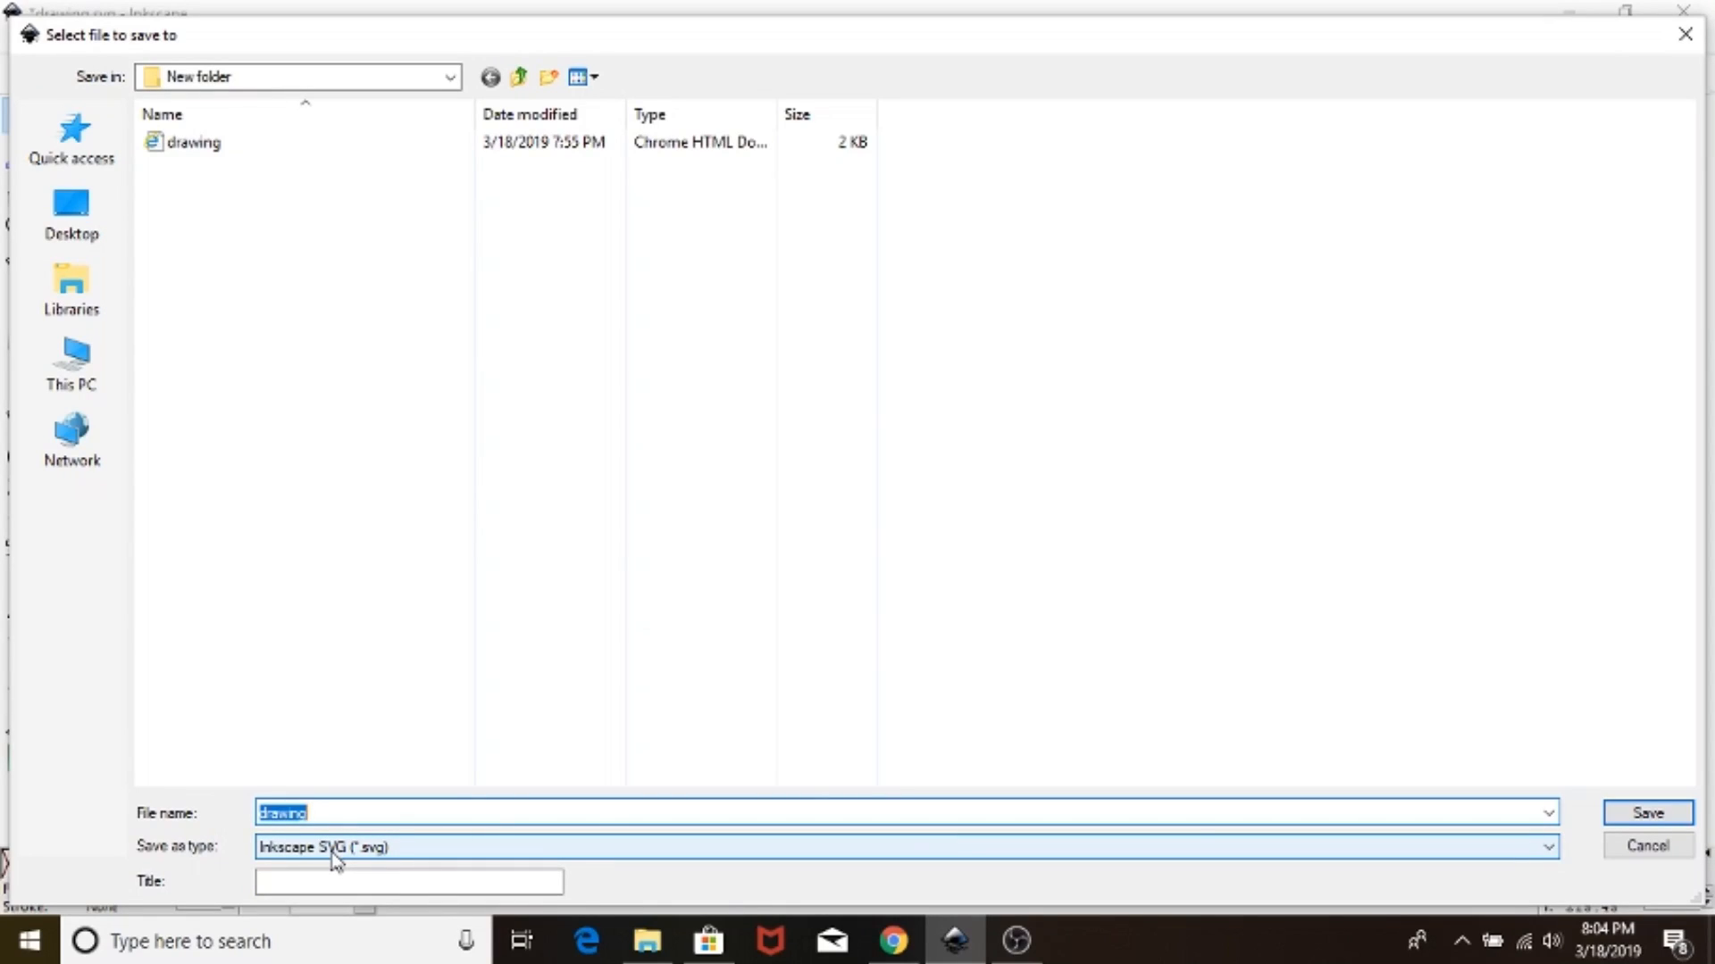
left_click(1648, 815)
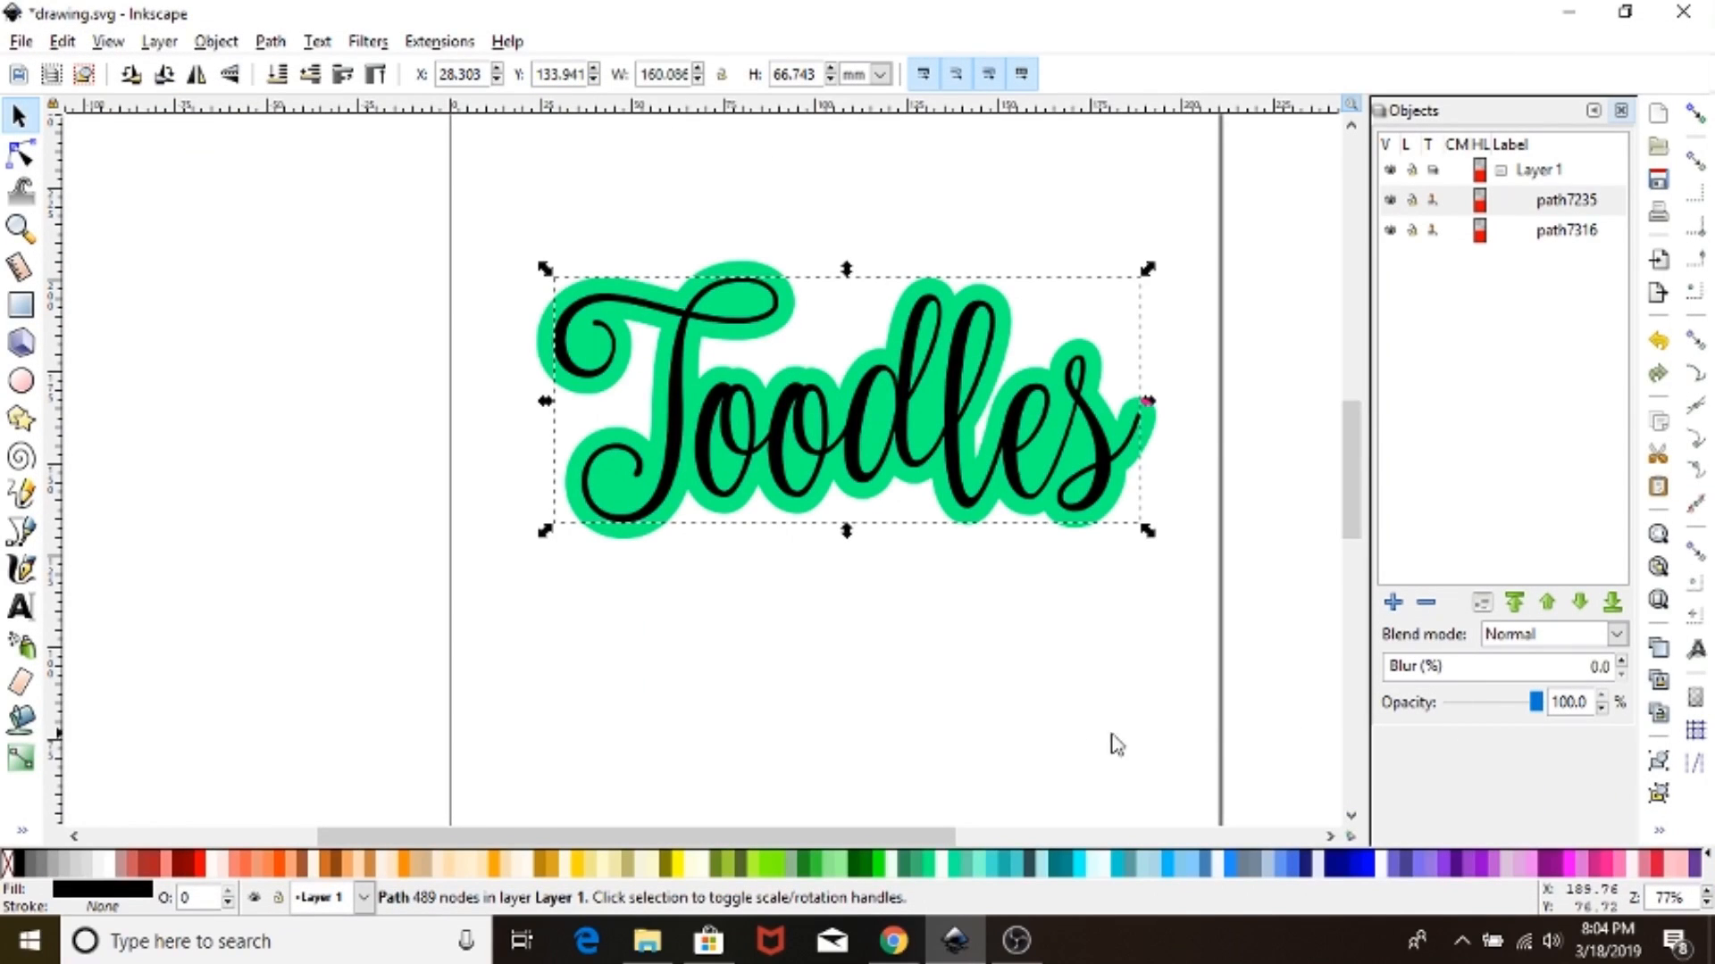
left_click(1072, 735)
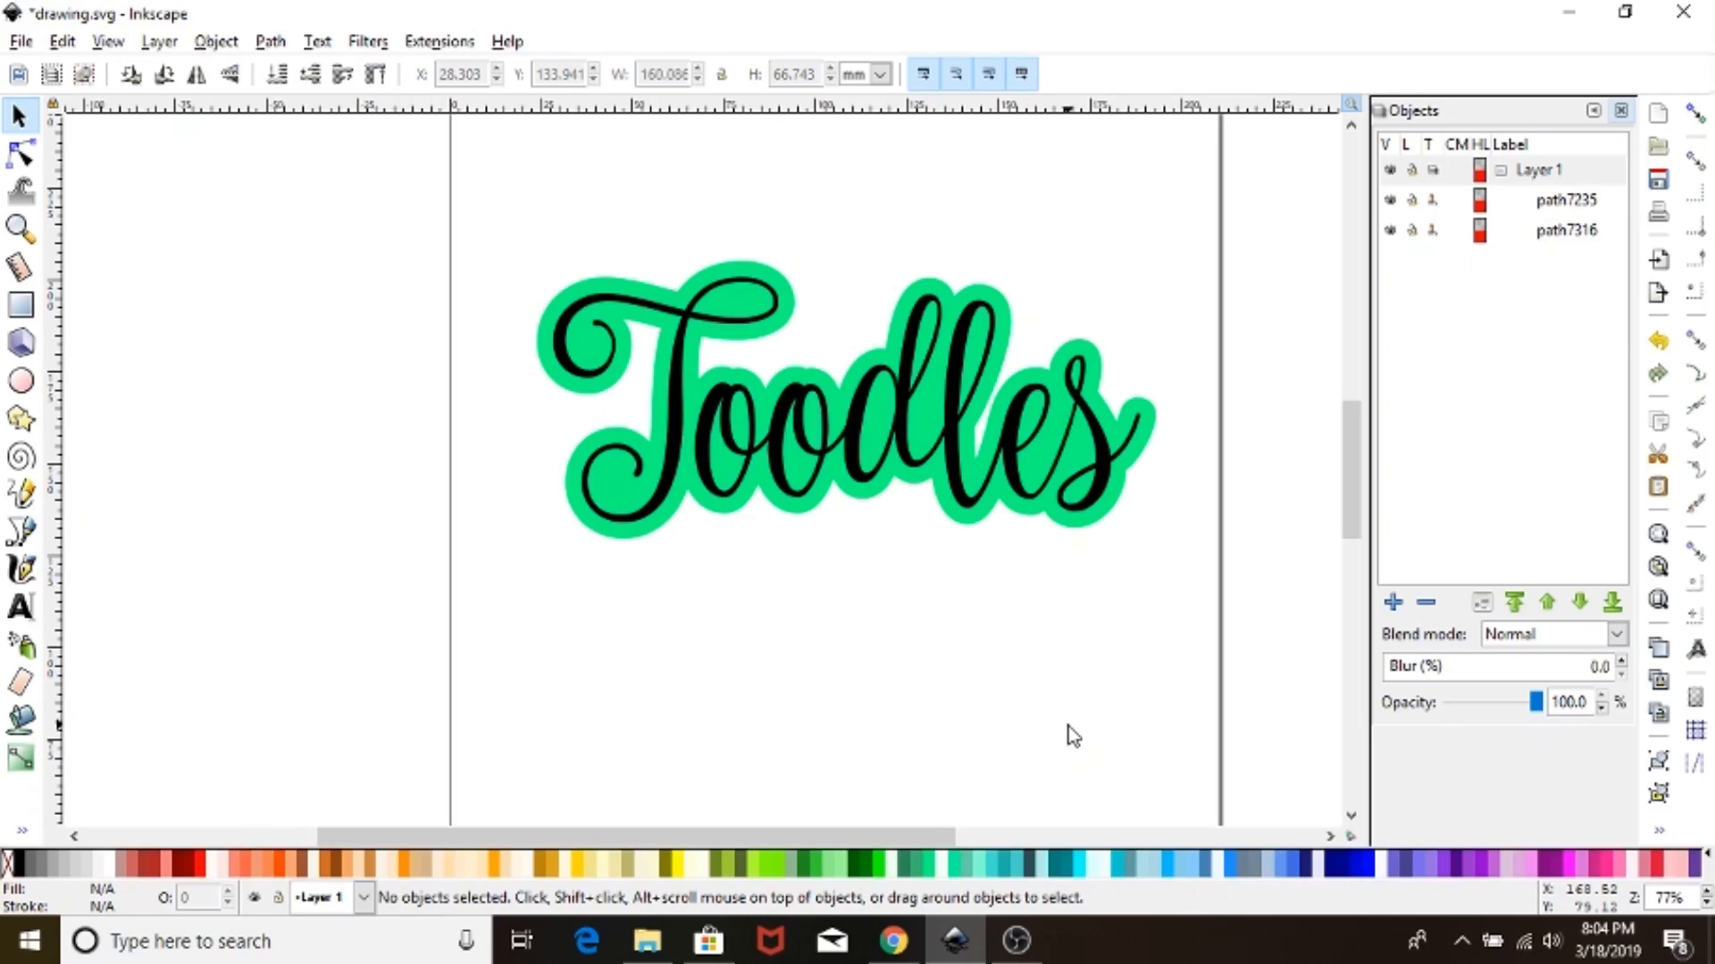